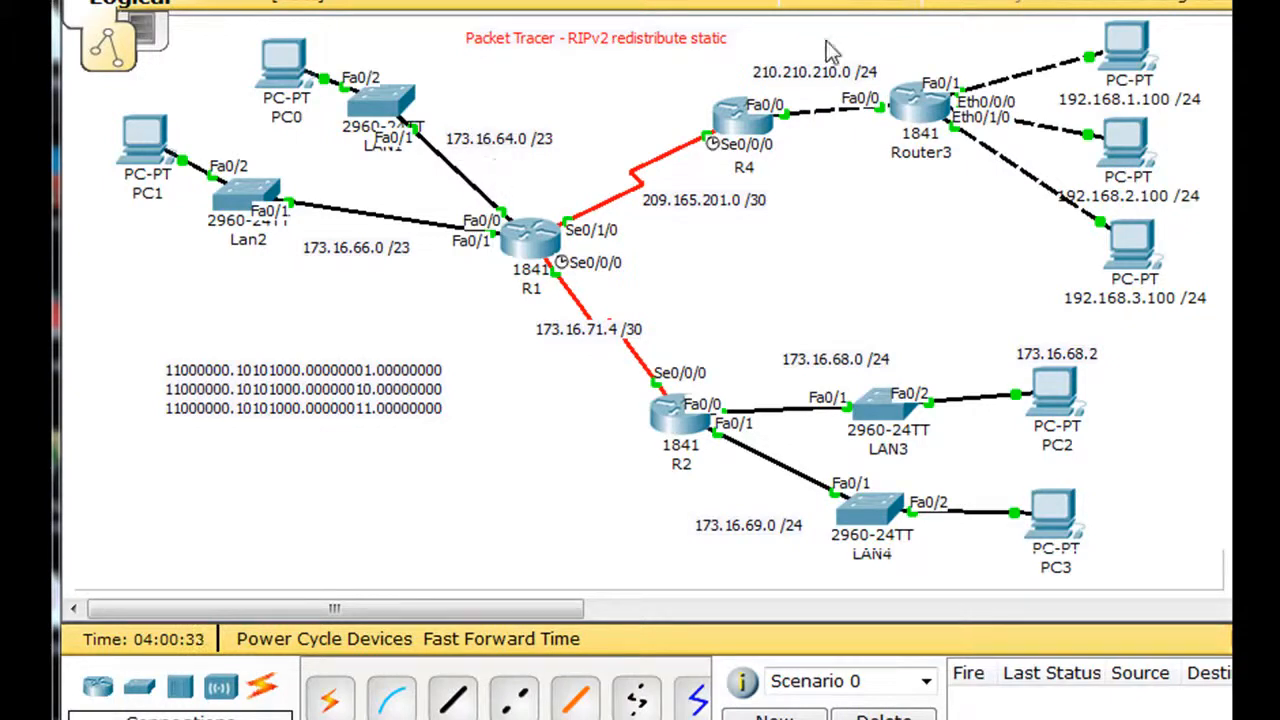
Step: Open Router3's configuration and examine its list of static routes
{"action": "left_click", "coordinate": [924, 116]}
{"action": "left_click_drag", "start_coordinate": [605, 92], "coordinate": [886, 34]}
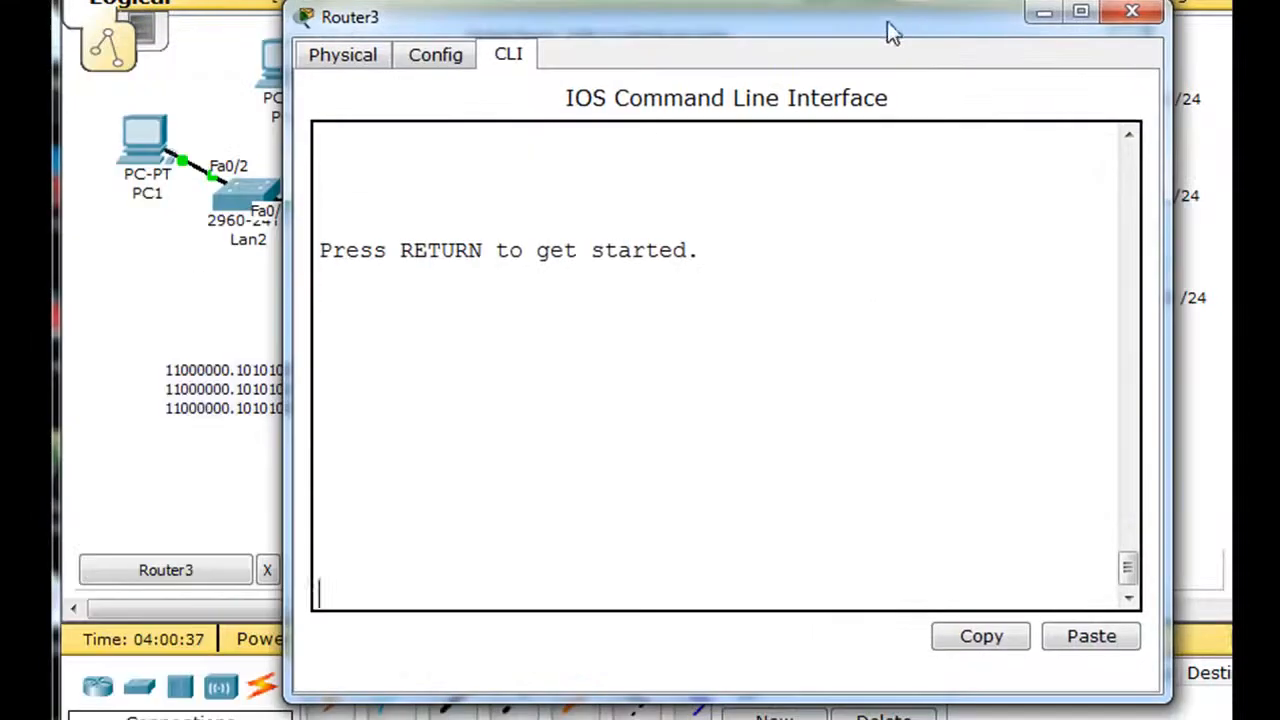
{"action": "left_click", "coordinate": [438, 60]}
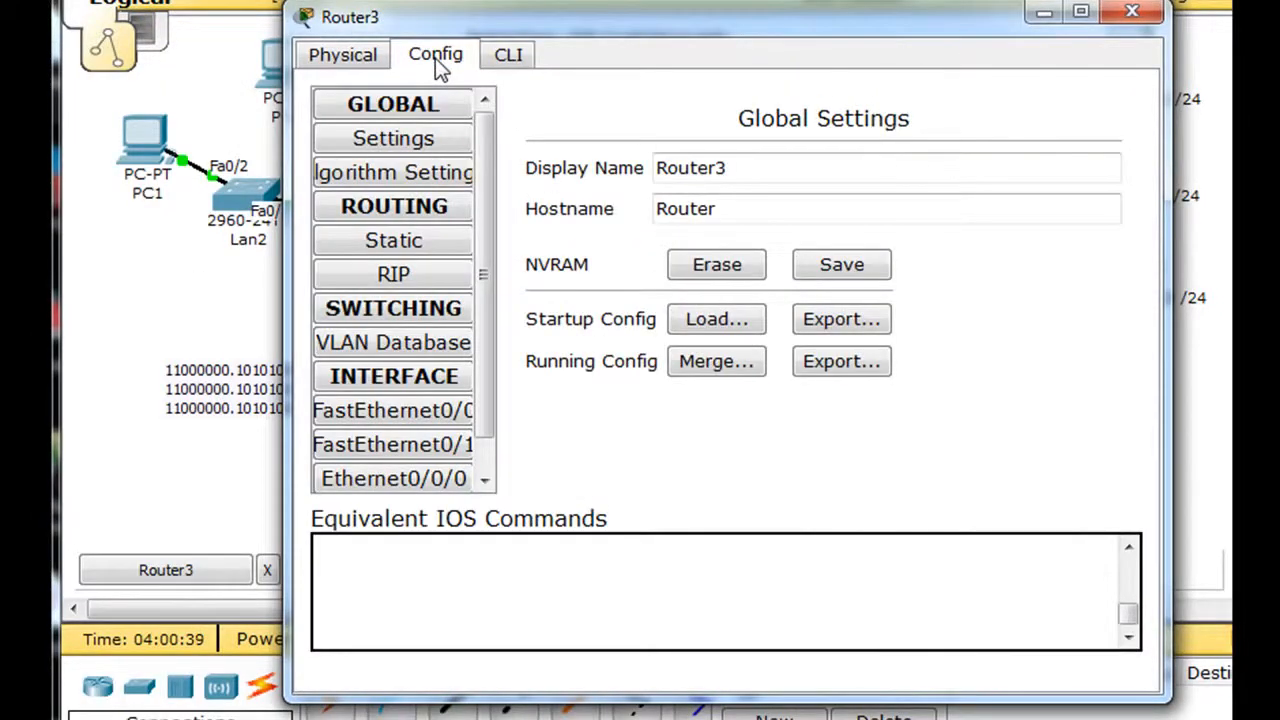
{"action": "left_click", "coordinate": [398, 245]}
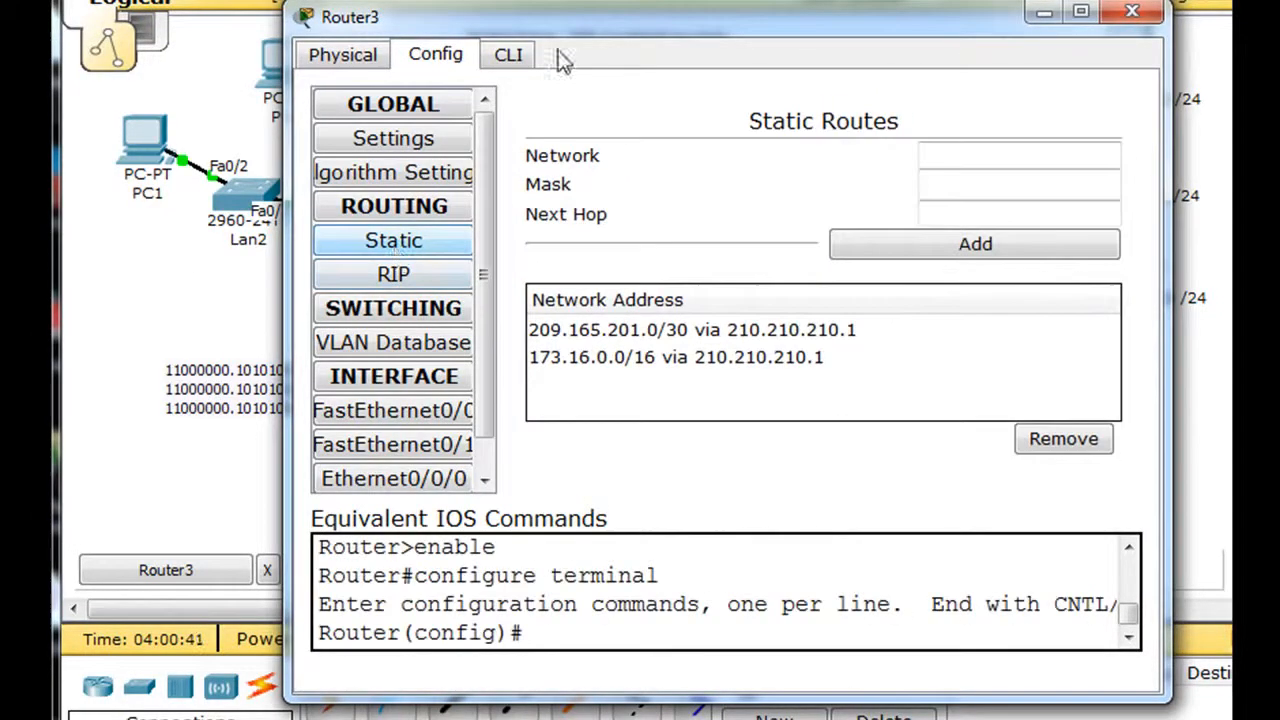
{"action": "left_click_drag", "start_coordinate": [665, 12], "coordinate": [602, 0]}
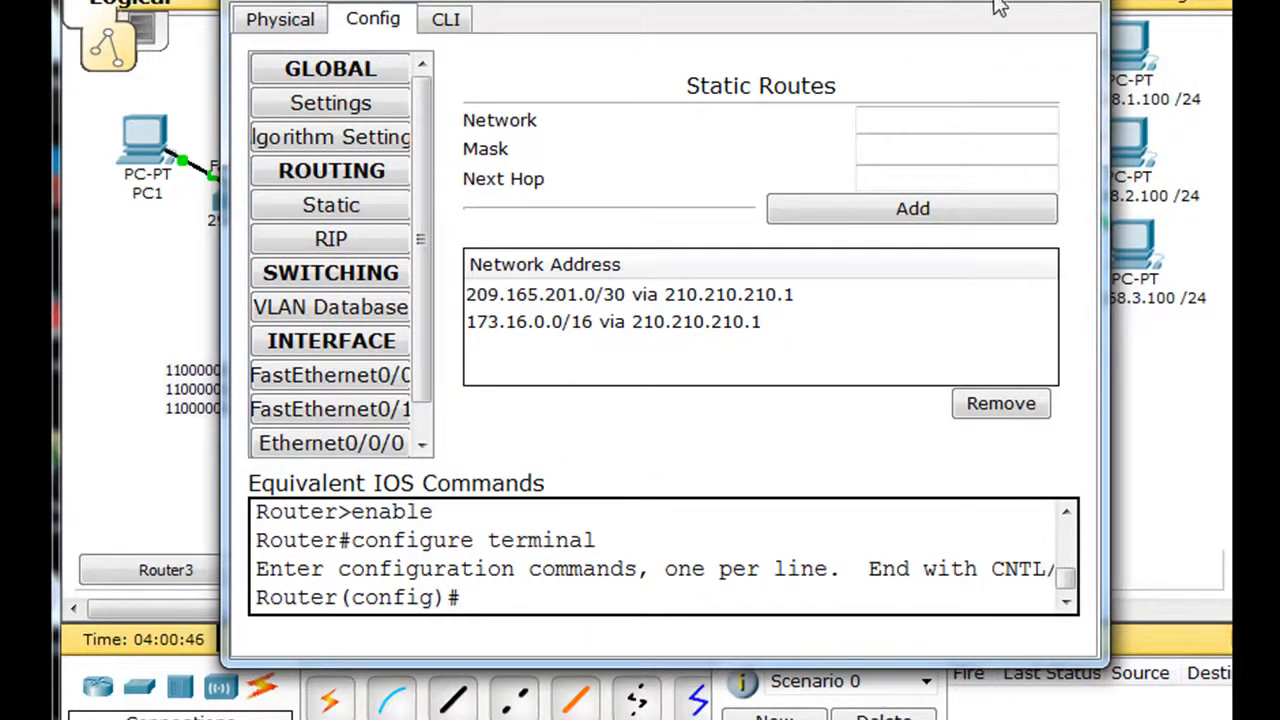
Step: Display Router3's running configuration with show run and examine the destination networks, masks and next hops of its ip route entries
{"action": "left_click", "coordinate": [448, 22]}
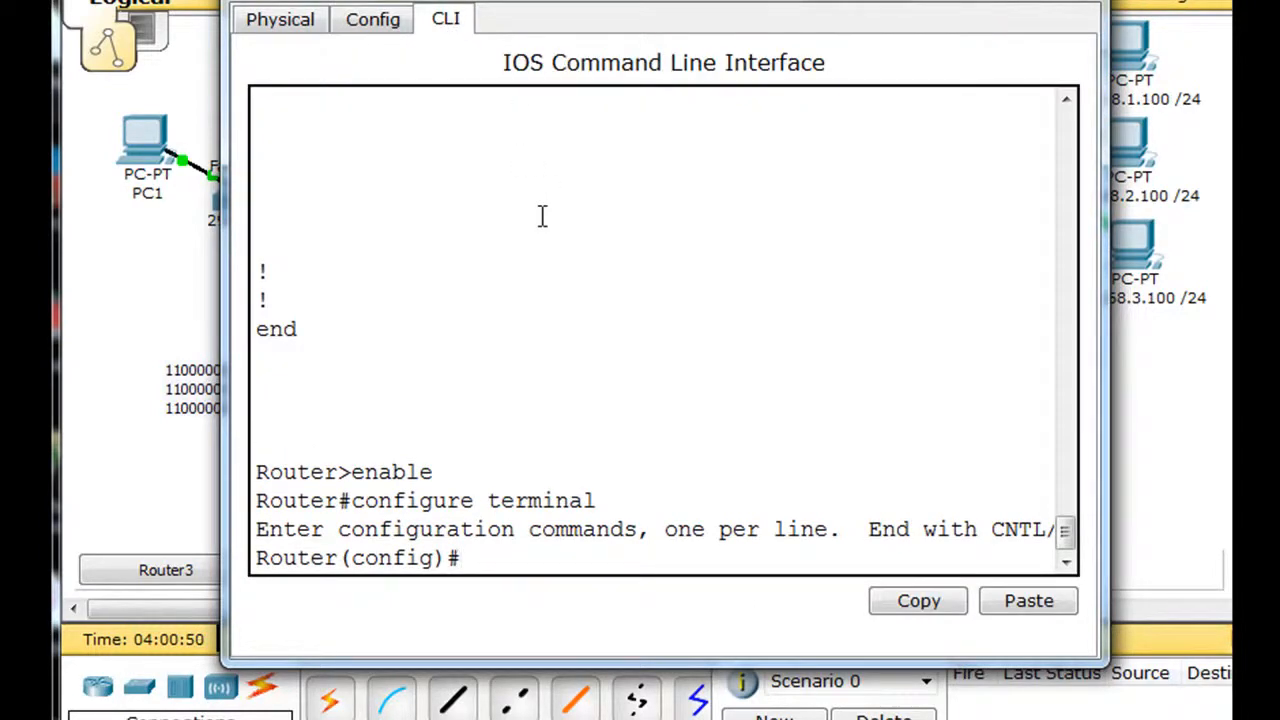
{"action": "type", "text": "show run"}
{"action": "key", "text": "Return"}
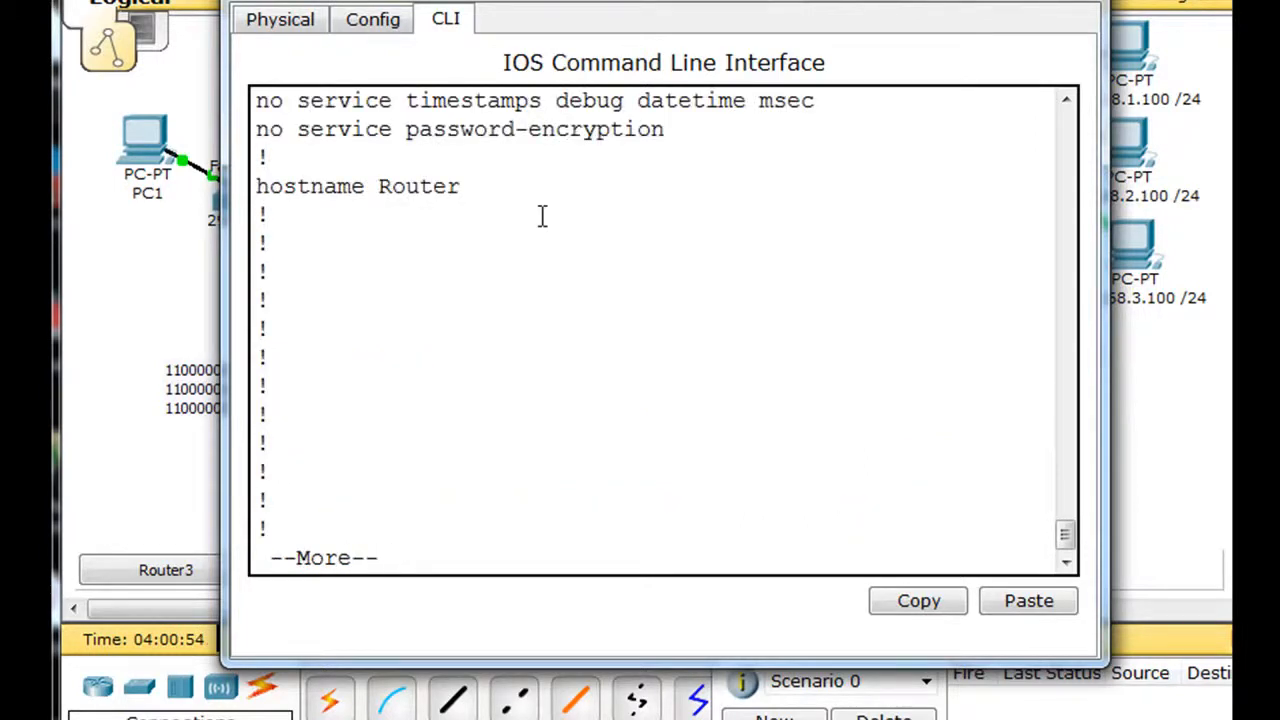
{"action": "key", "text": "space"}
{"action": "key", "text": "space"}
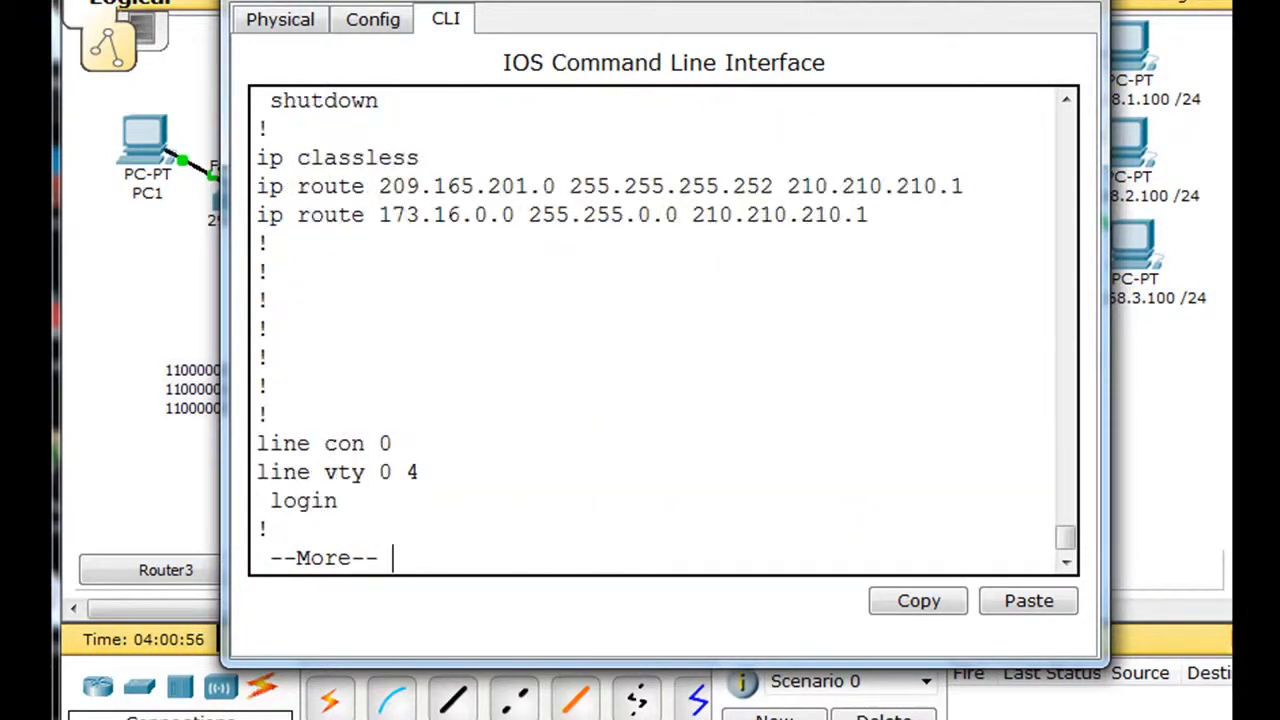
{"action": "left_click_drag", "start_coordinate": [783, 7], "coordinate": [750, 0]}
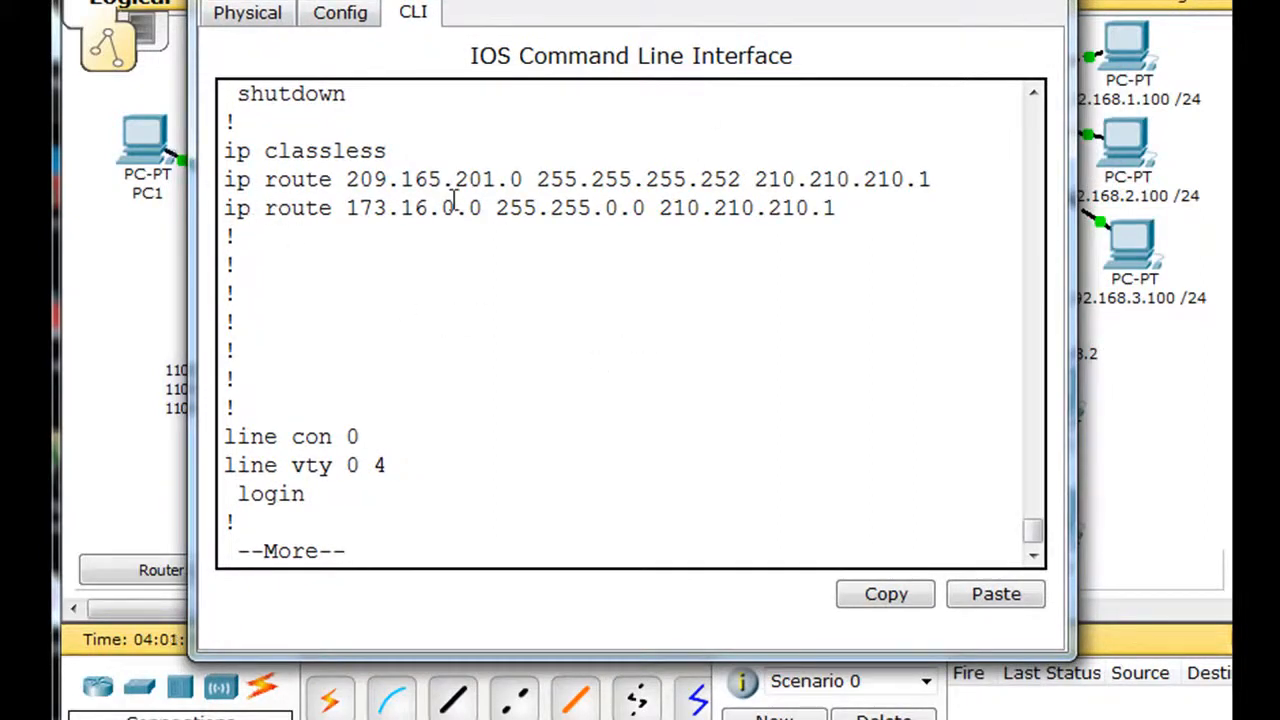
{"action": "left_click_drag", "start_coordinate": [346, 179], "coordinate": [523, 178]}
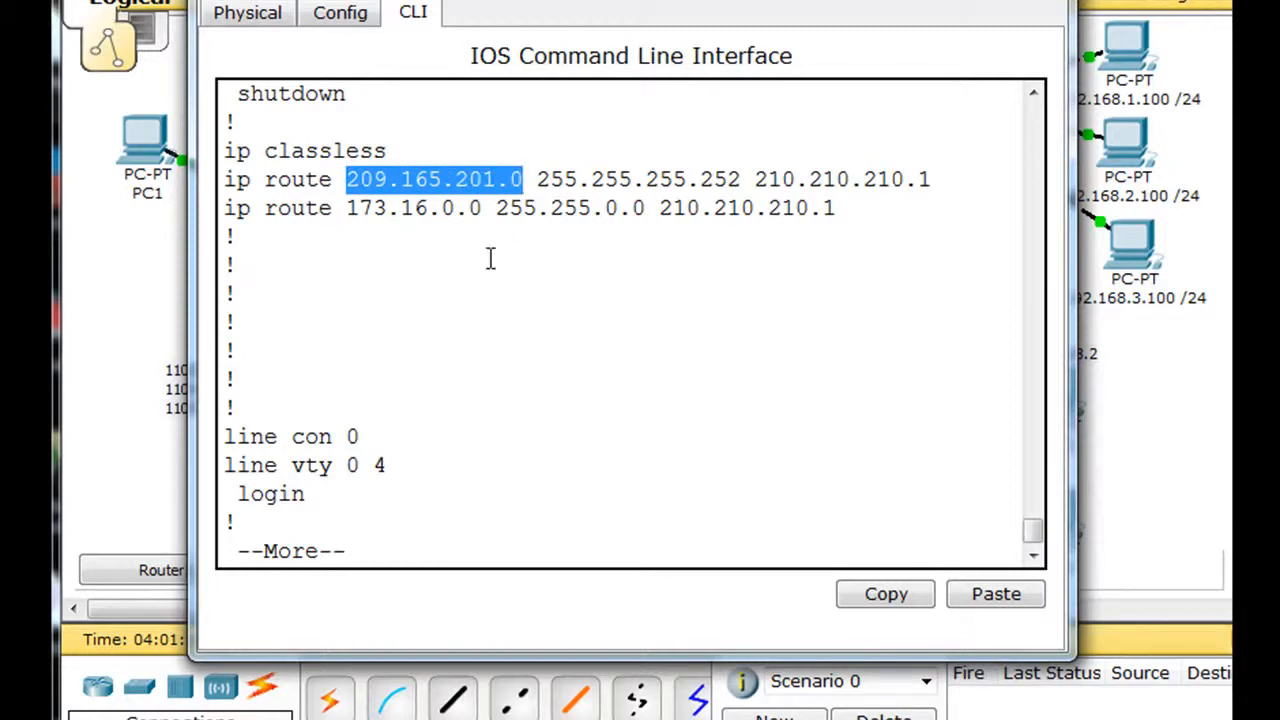
{"action": "left_click_drag", "start_coordinate": [346, 208], "coordinate": [480, 218]}
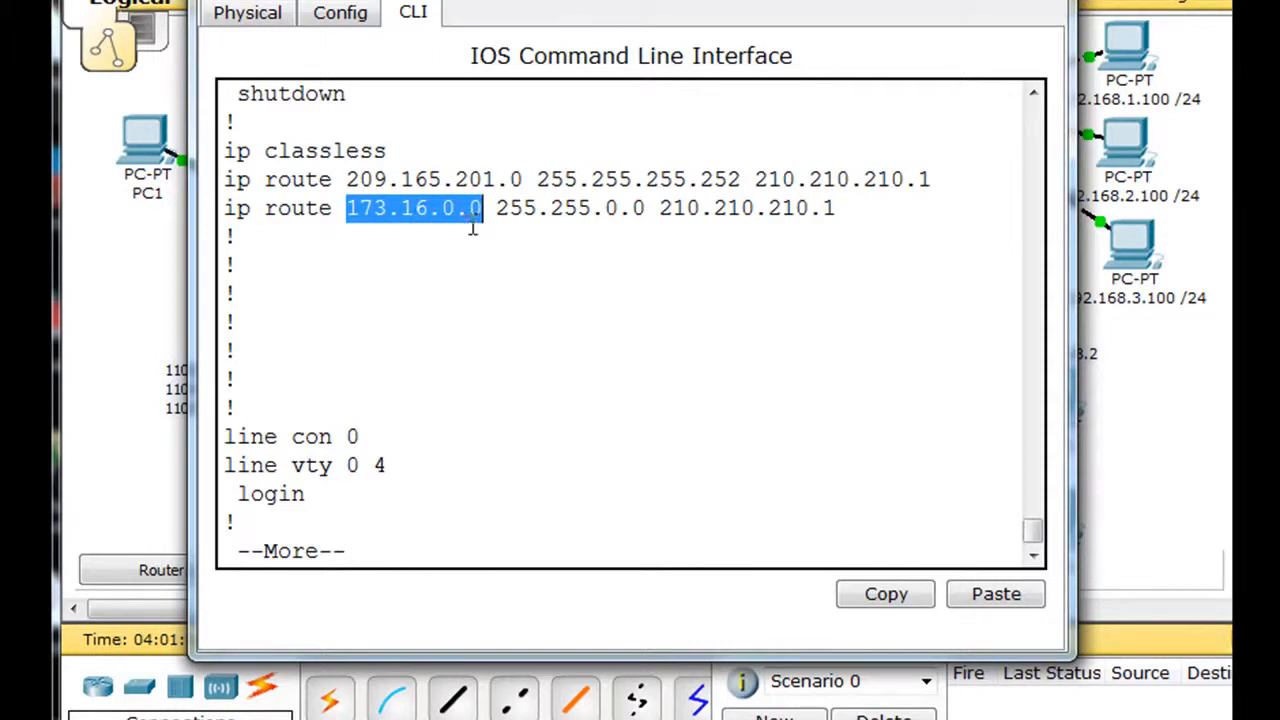
{"action": "left_click_drag", "start_coordinate": [498, 208], "coordinate": [850, 208]}
{"action": "left_click", "coordinate": [620, 263]}
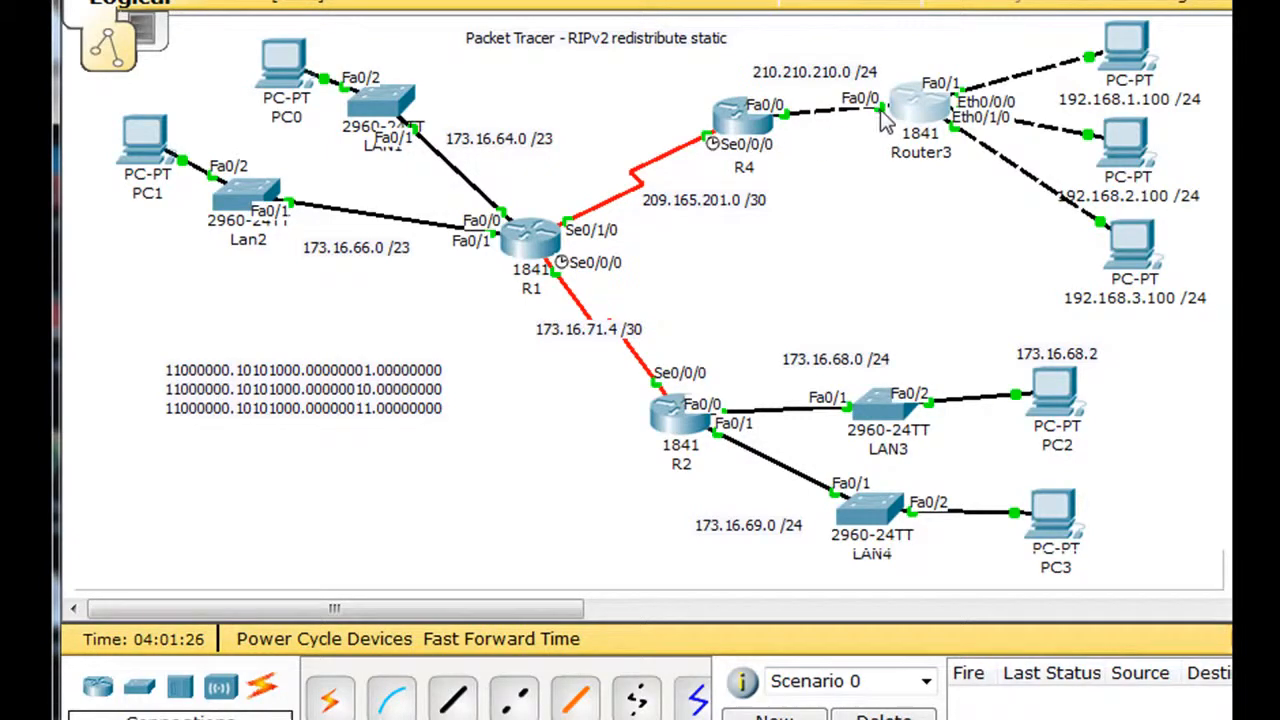
Step: Add a text note with the summary network 192.168.0.0 /22 below the binary addresses in the topology
{"action": "mouse_move", "coordinate": [925, 85]}
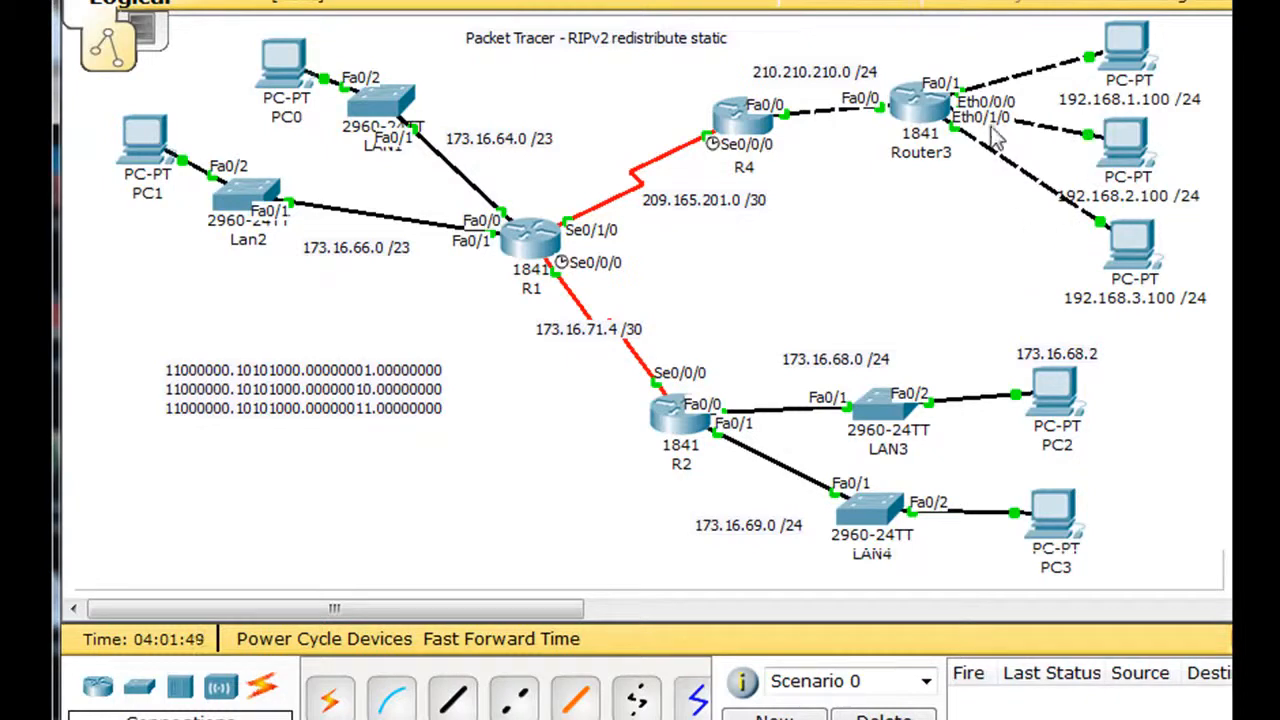
{"action": "mouse_move", "coordinate": [928, 125]}
{"action": "mouse_move", "coordinate": [745, 125]}
{"action": "mouse_move", "coordinate": [1125, 128]}
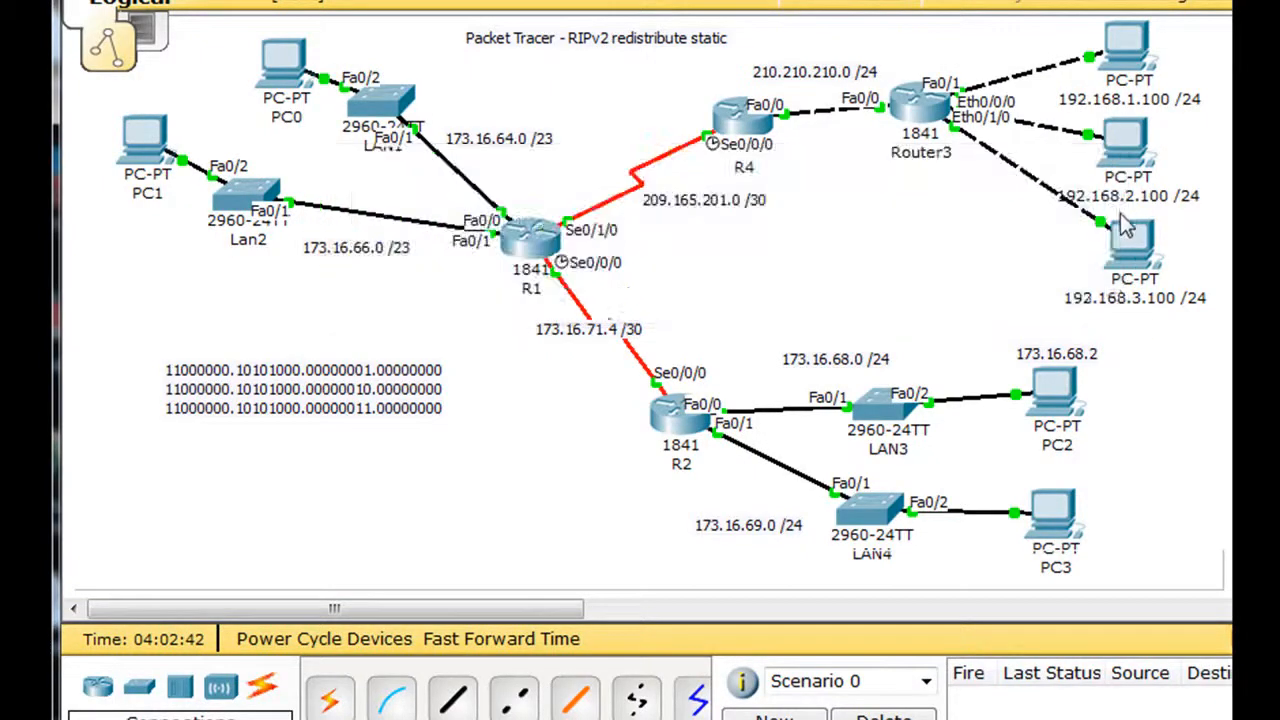
{"action": "mouse_move", "coordinate": [1135, 295]}
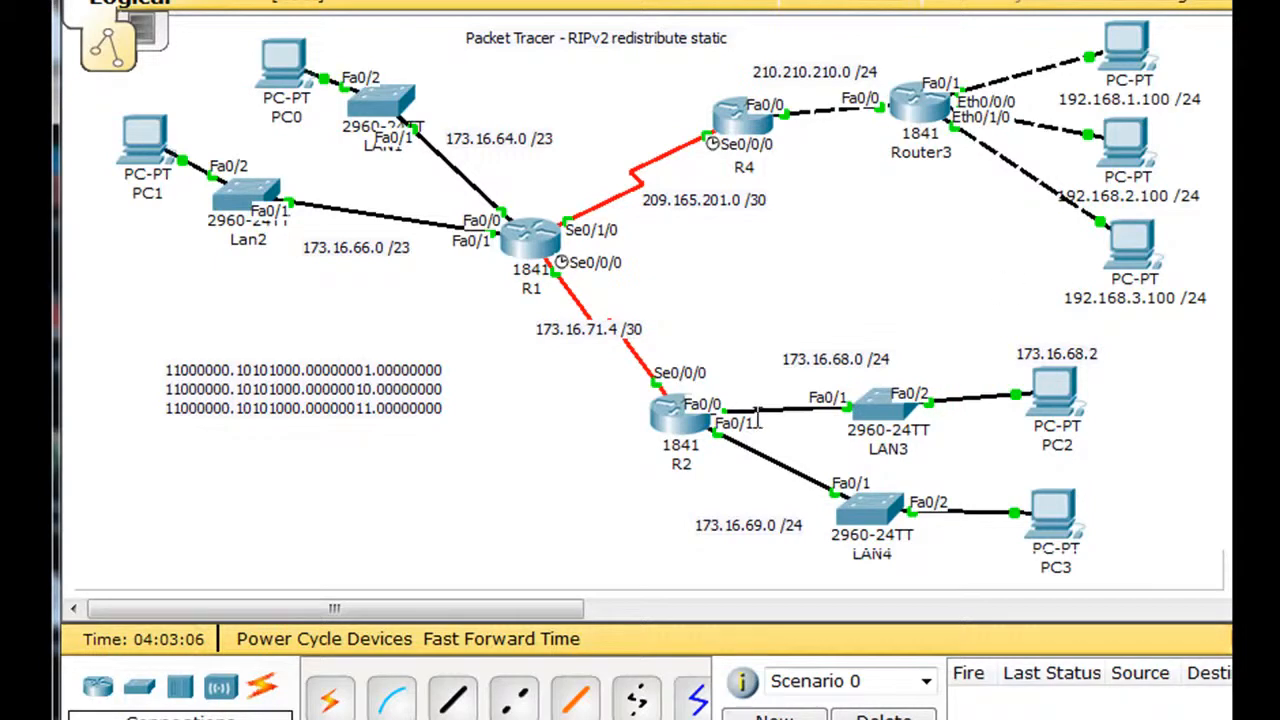
{"action": "left_click", "coordinate": [242, 458]}
{"action": "type", "text": "192."}
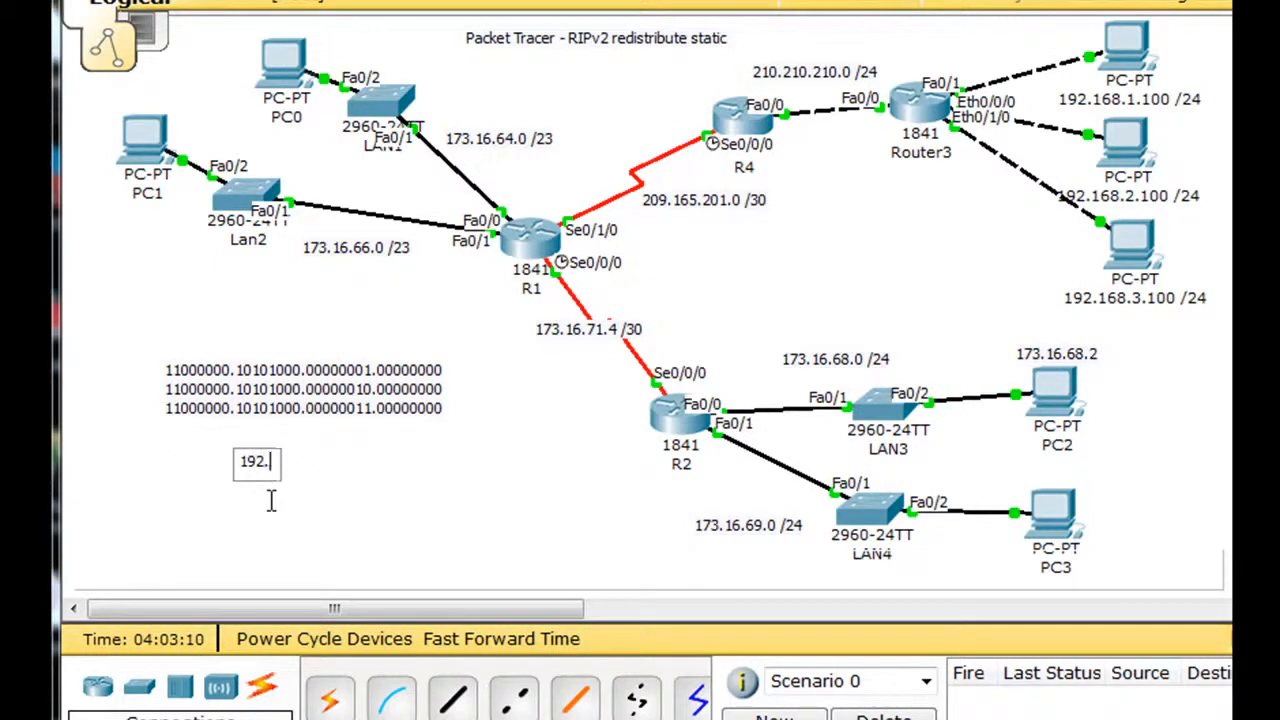
{"action": "type", "text": "168.0.0"}
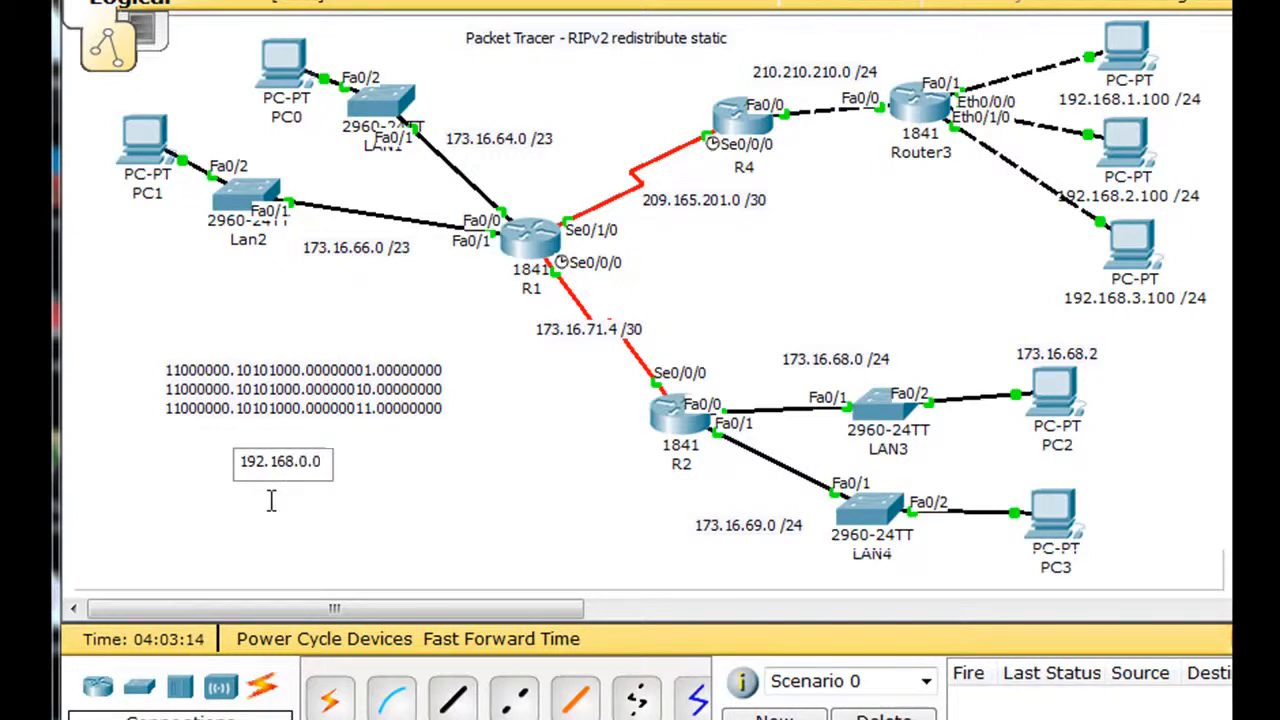
{"action": "type", "text": " /22"}
{"action": "left_click", "coordinate": [446, 508]}
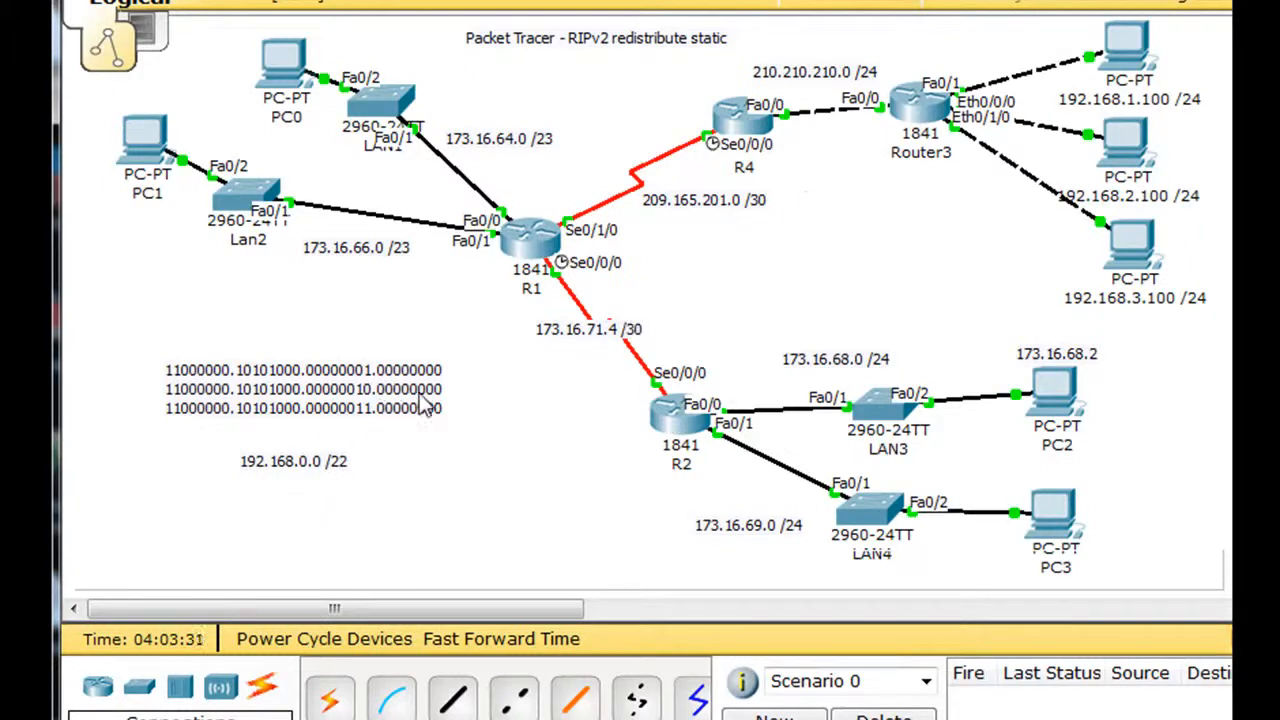
Step: Open R4's command line, end its router configuration mode and exit the console session
{"action": "mouse_move", "coordinate": [741, 133]}
{"action": "left_click", "coordinate": [730, 128]}
{"action": "left_click_drag", "start_coordinate": [394, 0], "coordinate": [679, 1]}
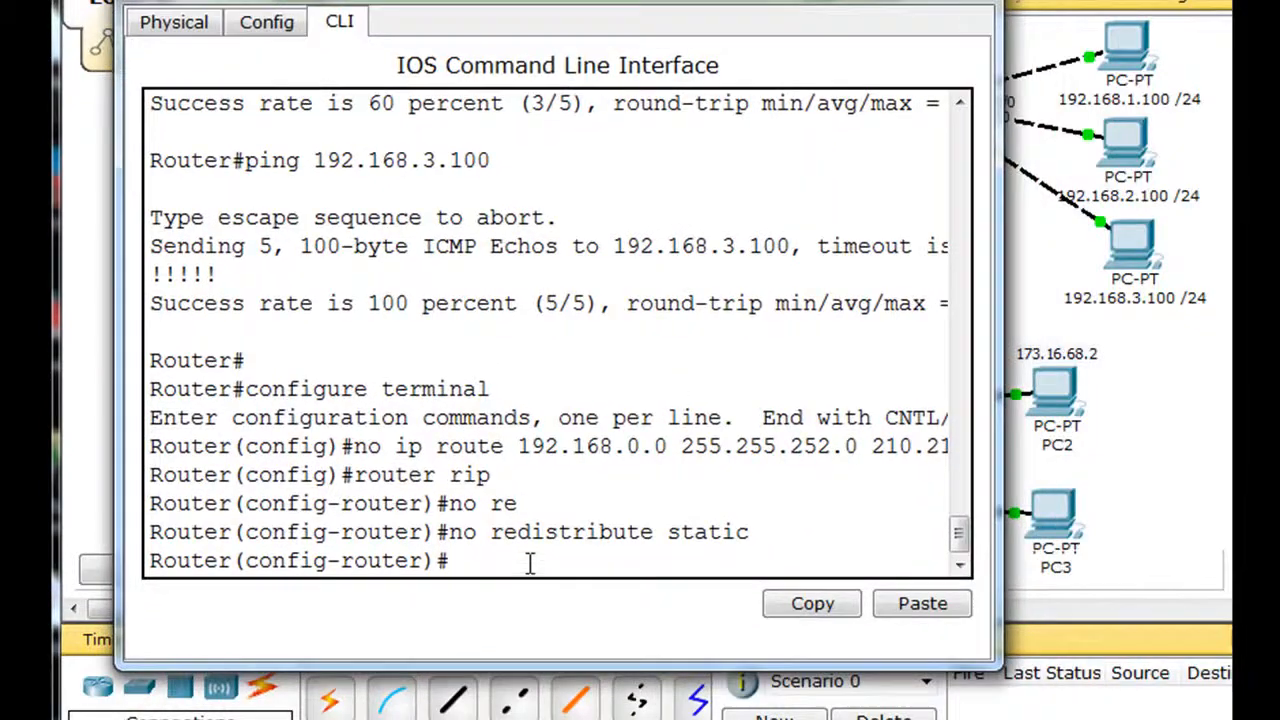
{"action": "key", "text": "ctrl+z"}
{"action": "key", "text": "Return"}
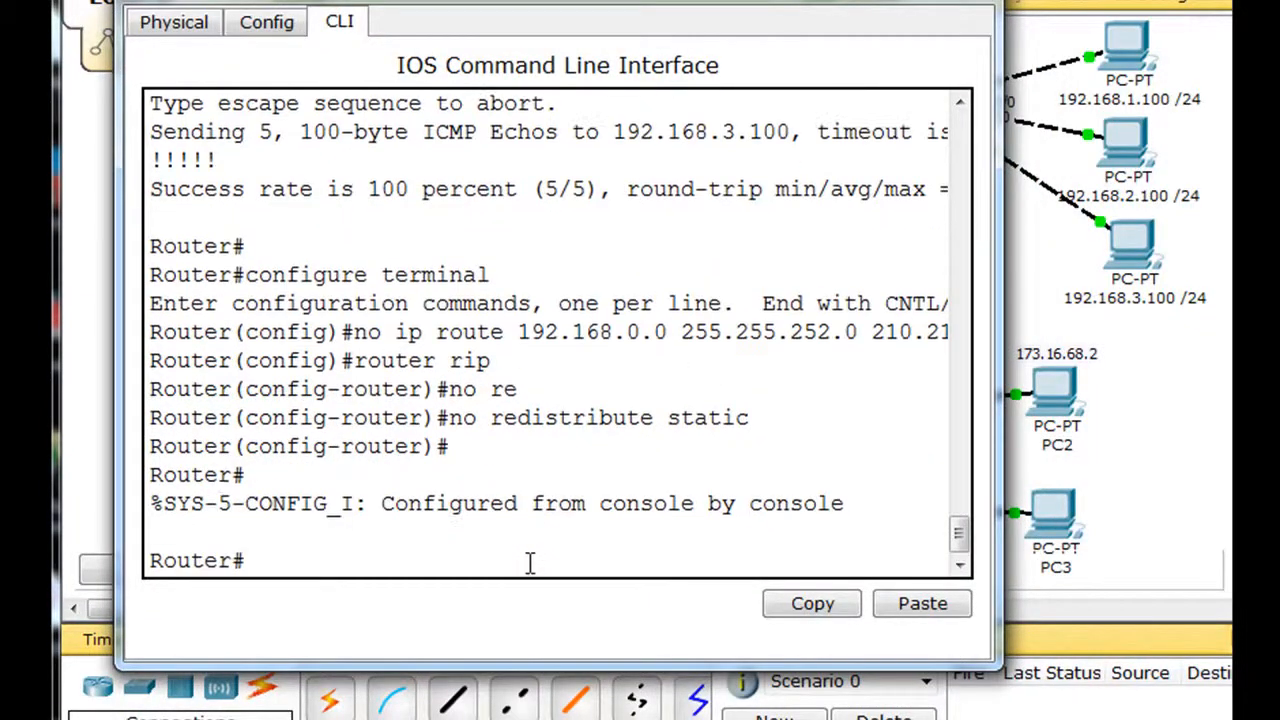
{"action": "type", "text": "exit"}
{"action": "key", "text": "Return"}
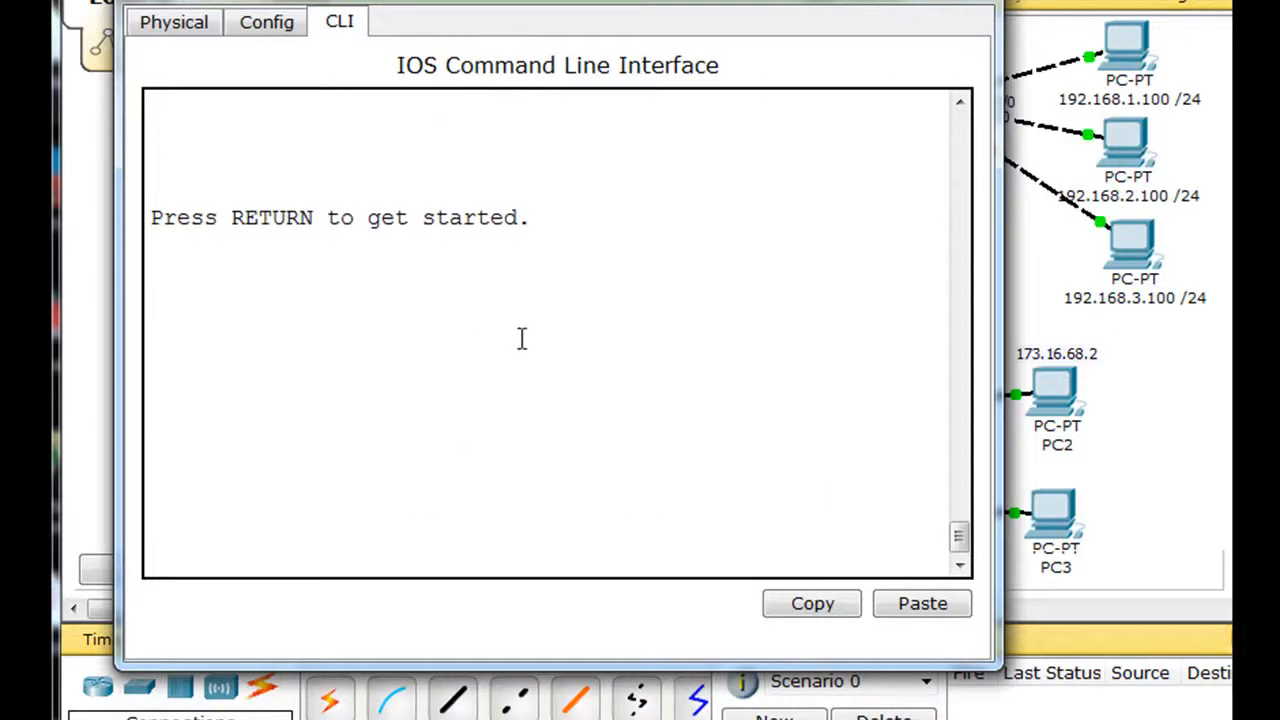
Step: Start a new console session on R4 and enter global configuration mode with enable and conf t
{"action": "key", "text": "Return"}
{"action": "type", "text": "enab"}
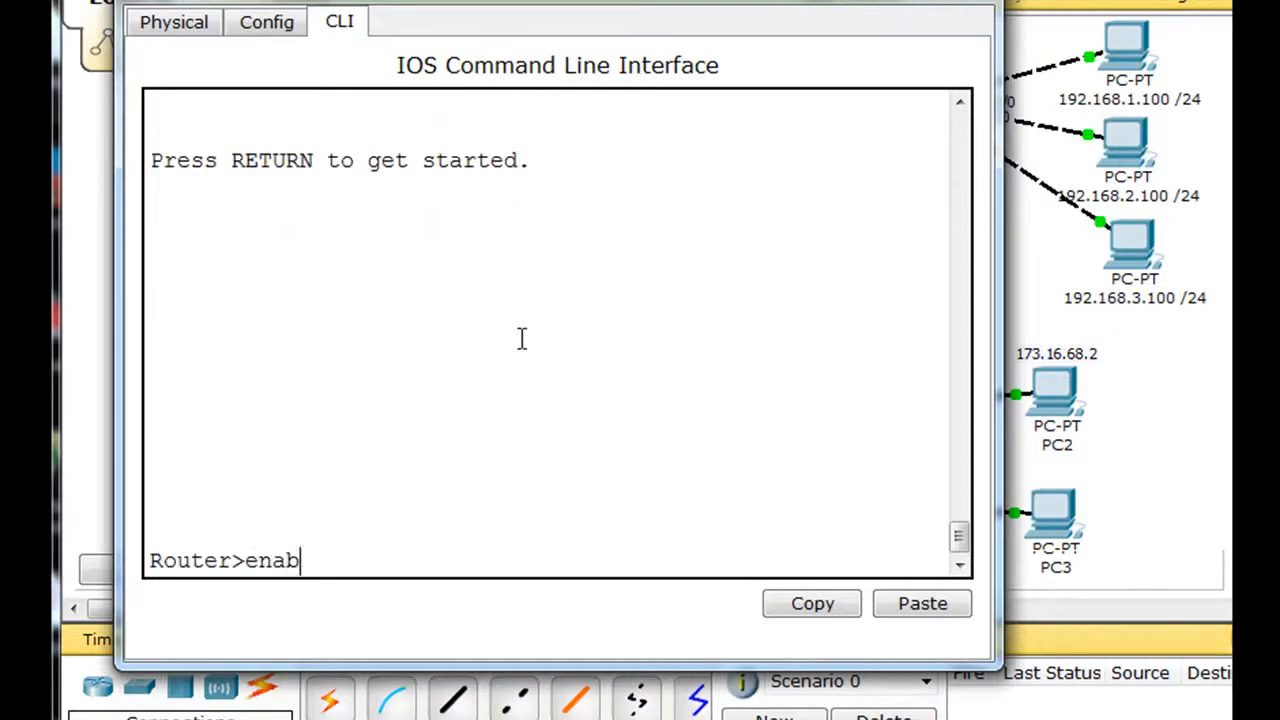
{"action": "type", "text": "le"}
{"action": "key", "text": "Return"}
{"action": "type", "text": "conf"}
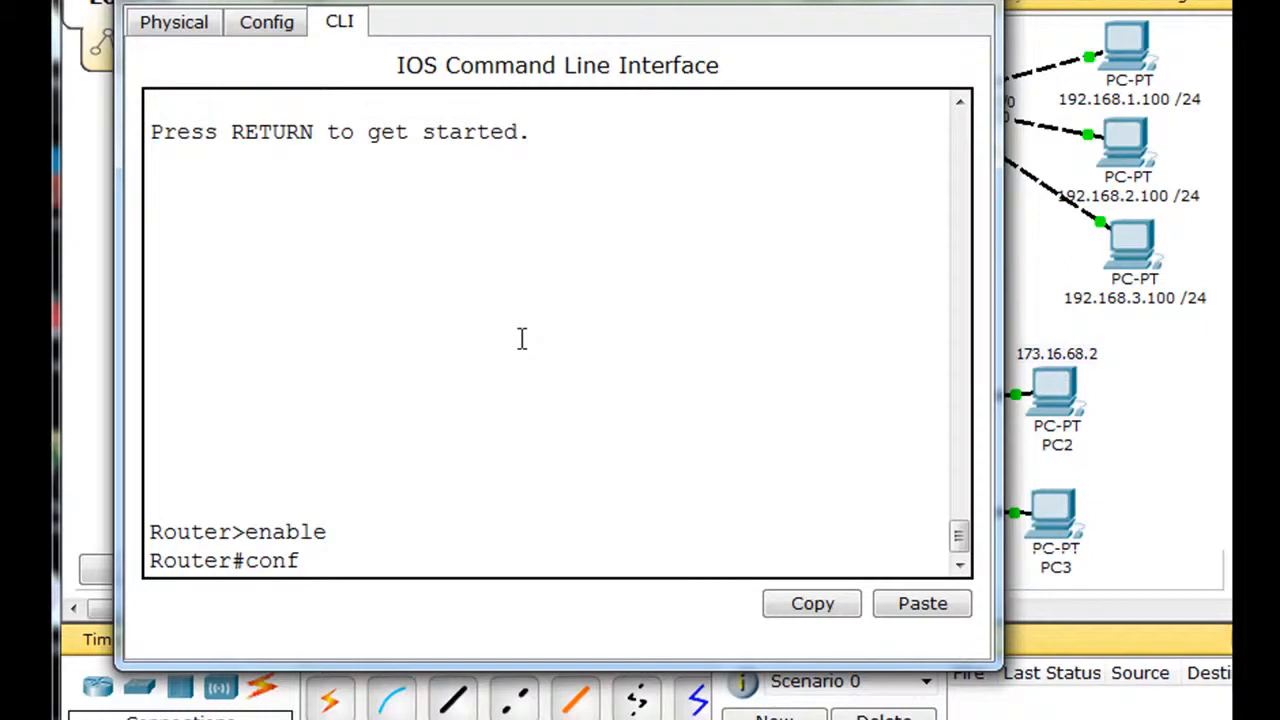
{"action": "type", "text": " t"}
{"action": "key", "text": "Return"}
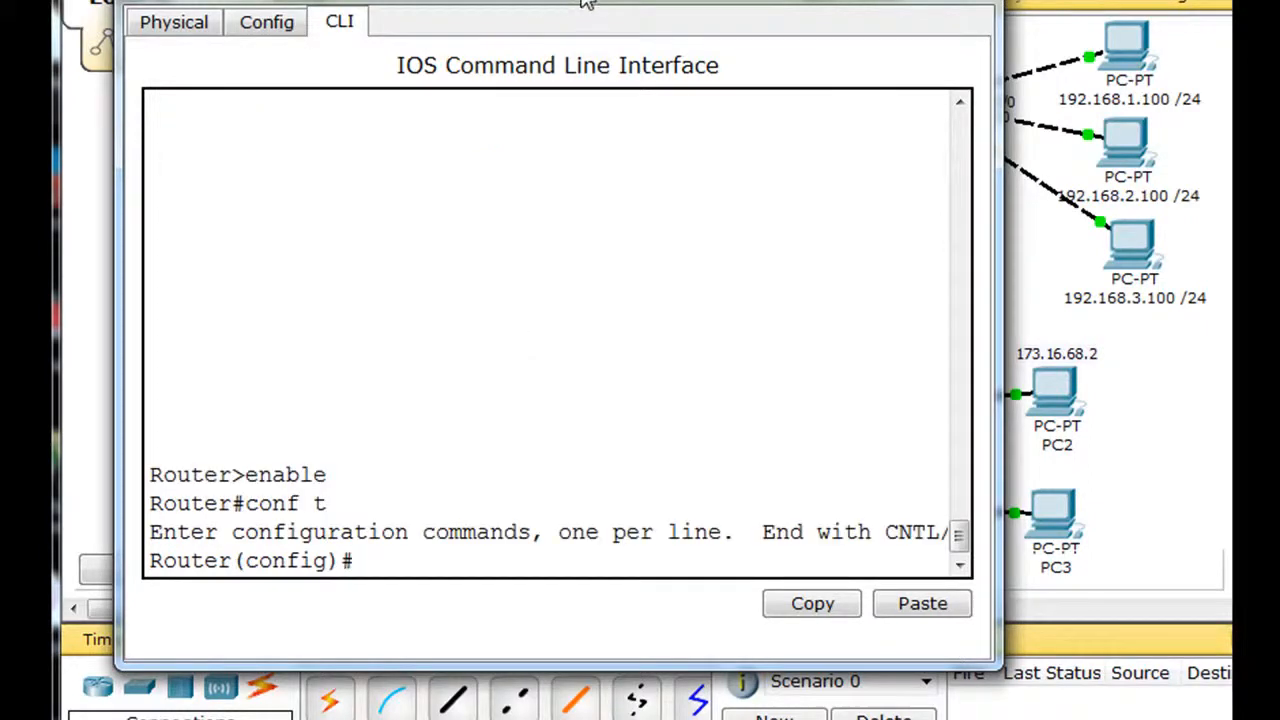
Step: Add a static summary route on R4 to 192.168.0.0 with mask 255.255.252.0 via next hop 210.210.210.2
{"action": "left_click_drag", "start_coordinate": [580, 7], "coordinate": [585, 3]}
{"action": "type", "text": "ip"}
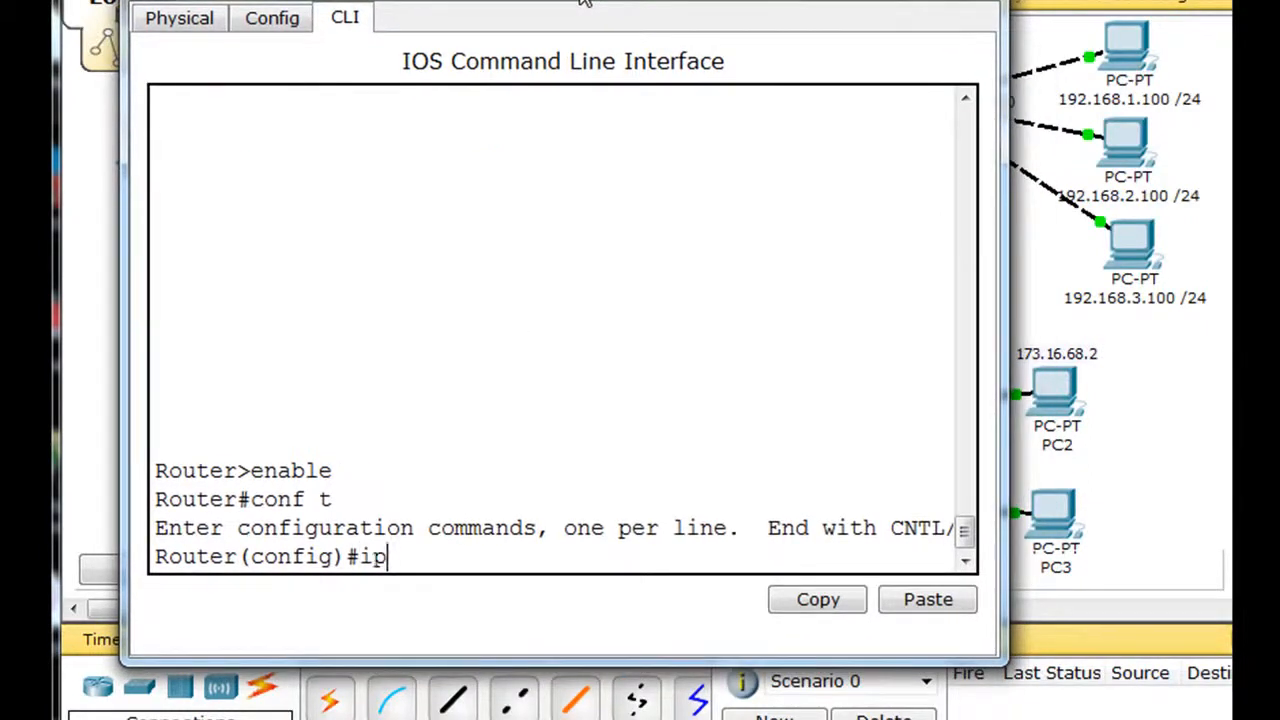
{"action": "type", "text": " route 192.168.0"}
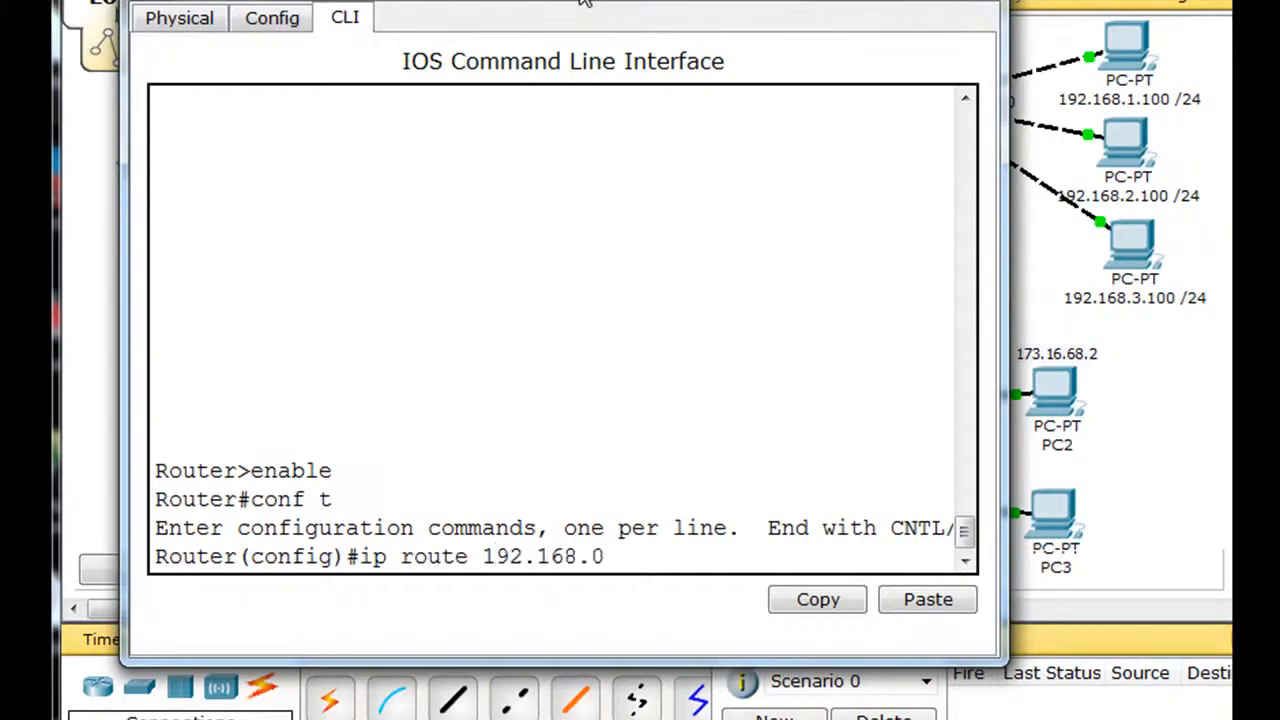
{"action": "type", "text": ".0 "}
{"action": "type", "text": "2555"}
{"action": "type", "text": ".255.252.0"}
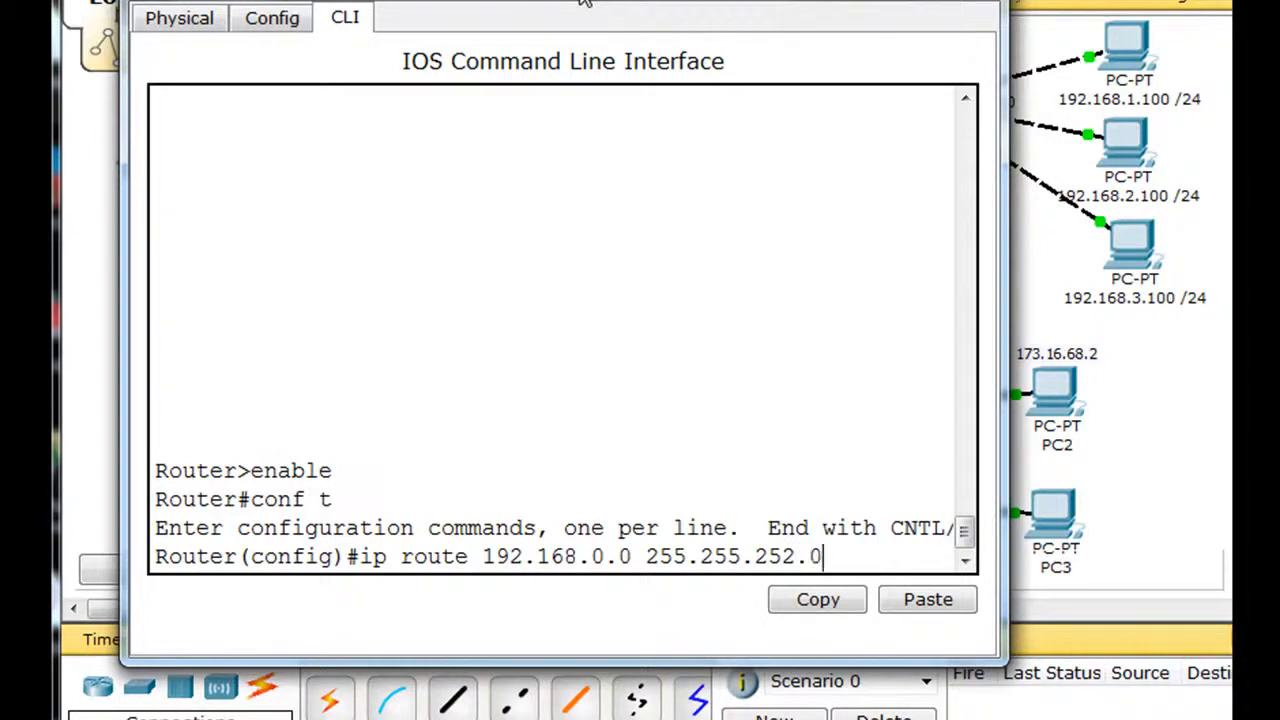
{"action": "left_click_drag", "start_coordinate": [1001, 172], "coordinate": [1216, 175]}
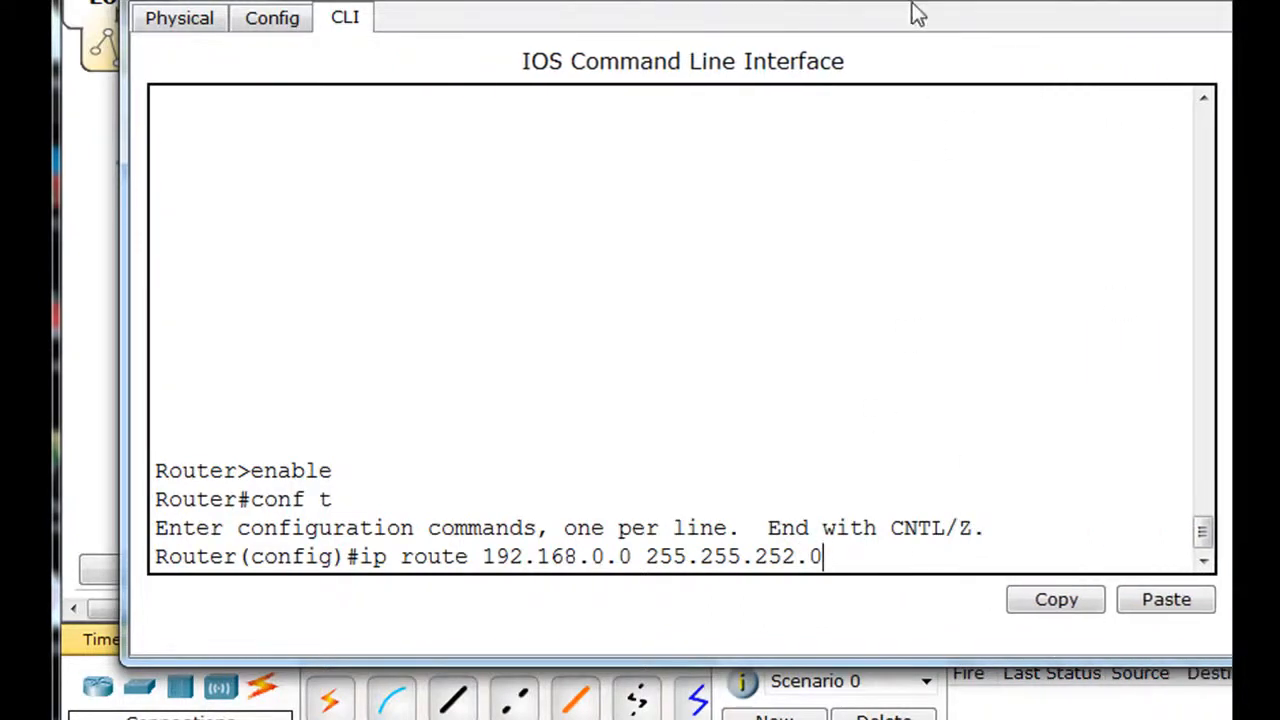
{"action": "left_click_drag", "start_coordinate": [916, 0], "coordinate": [834, 428]}
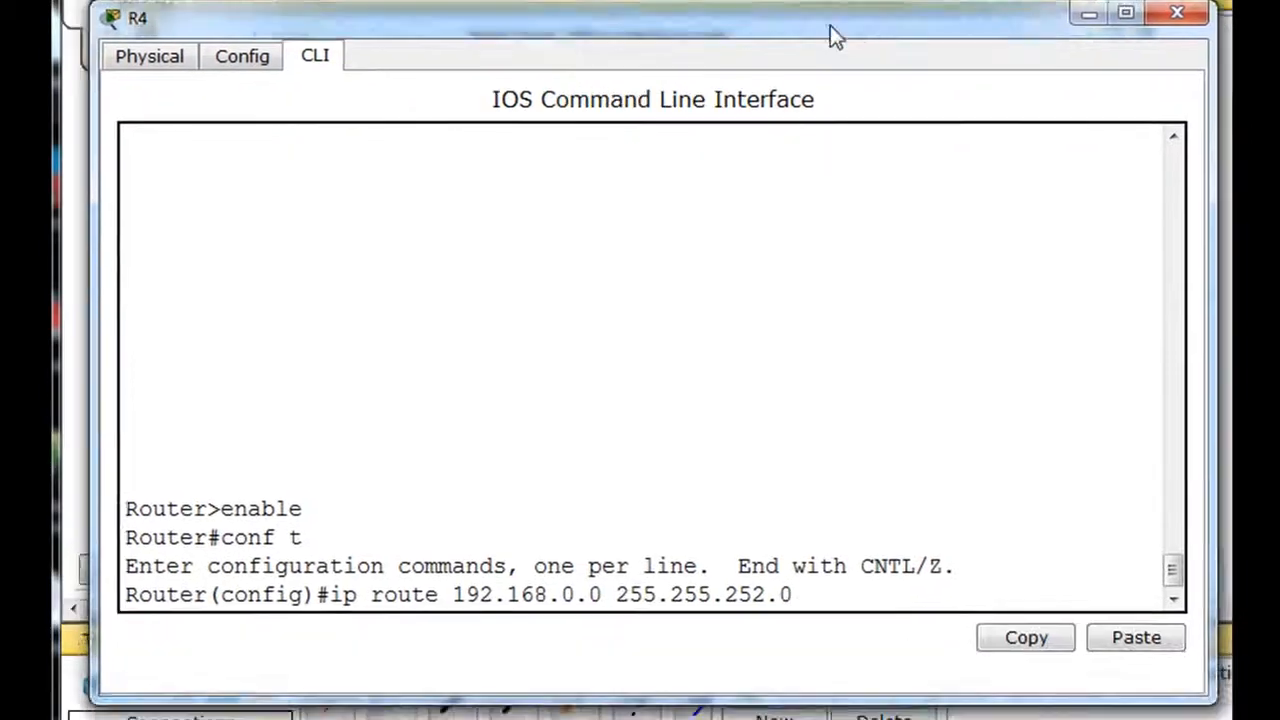
{"action": "left_click_drag", "start_coordinate": [831, 25], "coordinate": [831, 5]}
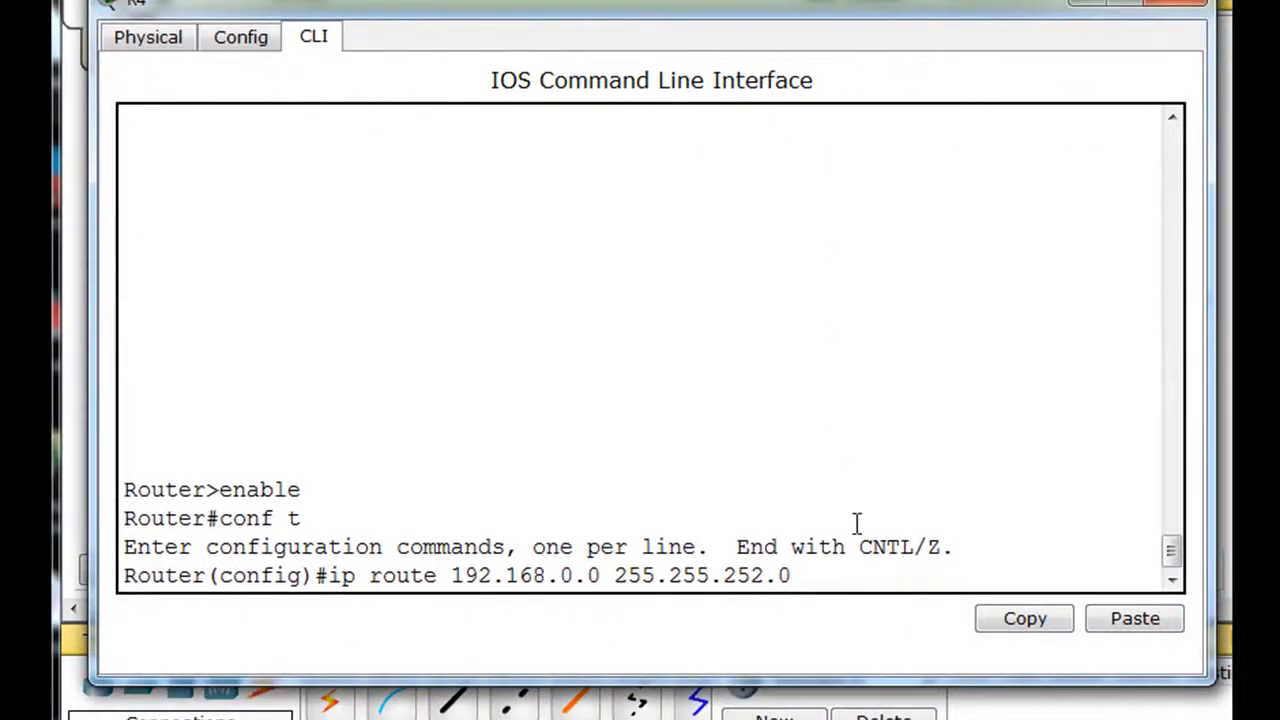
{"action": "type", "text": "210.210.210.2"}
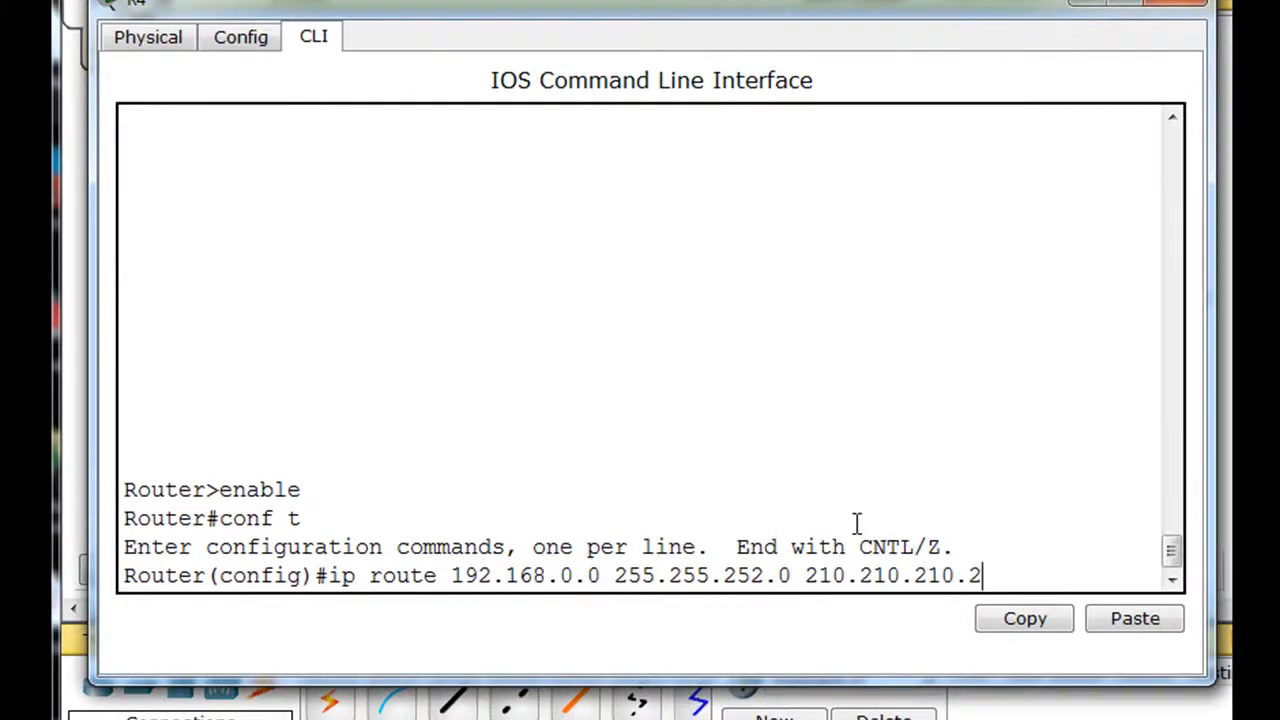
{"action": "key", "text": "Return"}
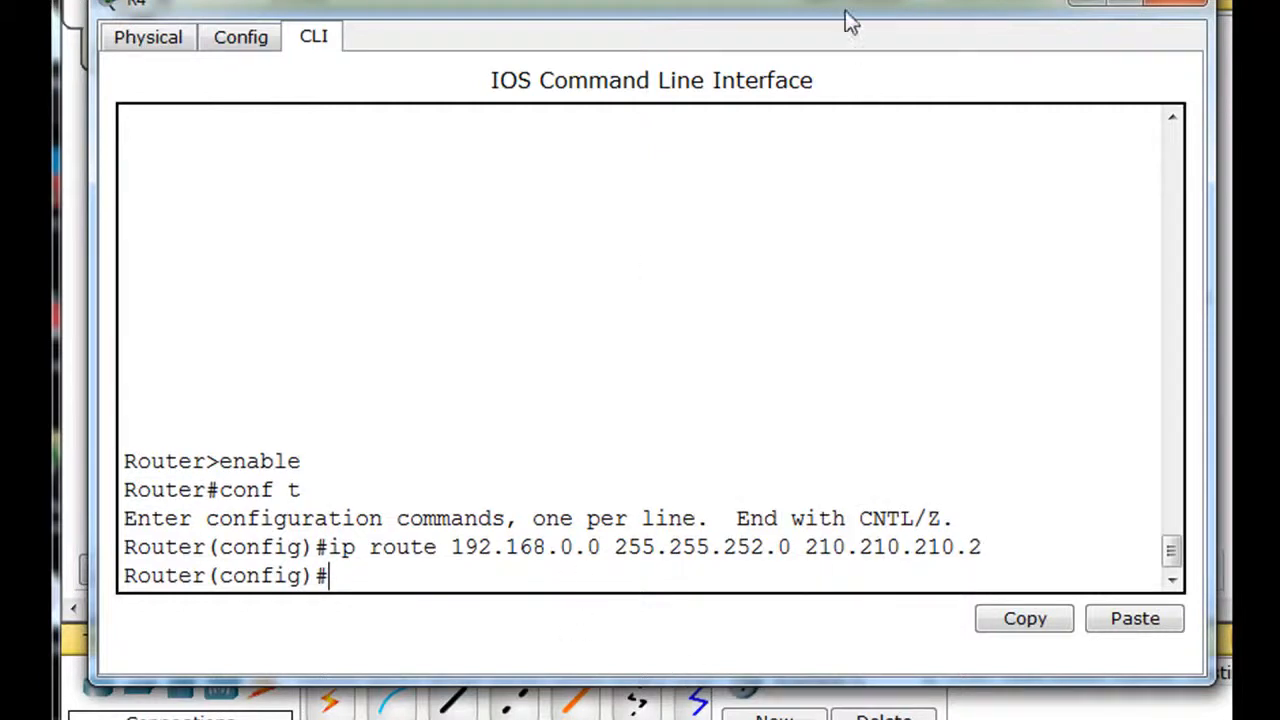
Step: Leave configuration mode on R4 and ping the PC at 192.168.1.100
{"action": "left_click_drag", "start_coordinate": [834, 8], "coordinate": [832, 298]}
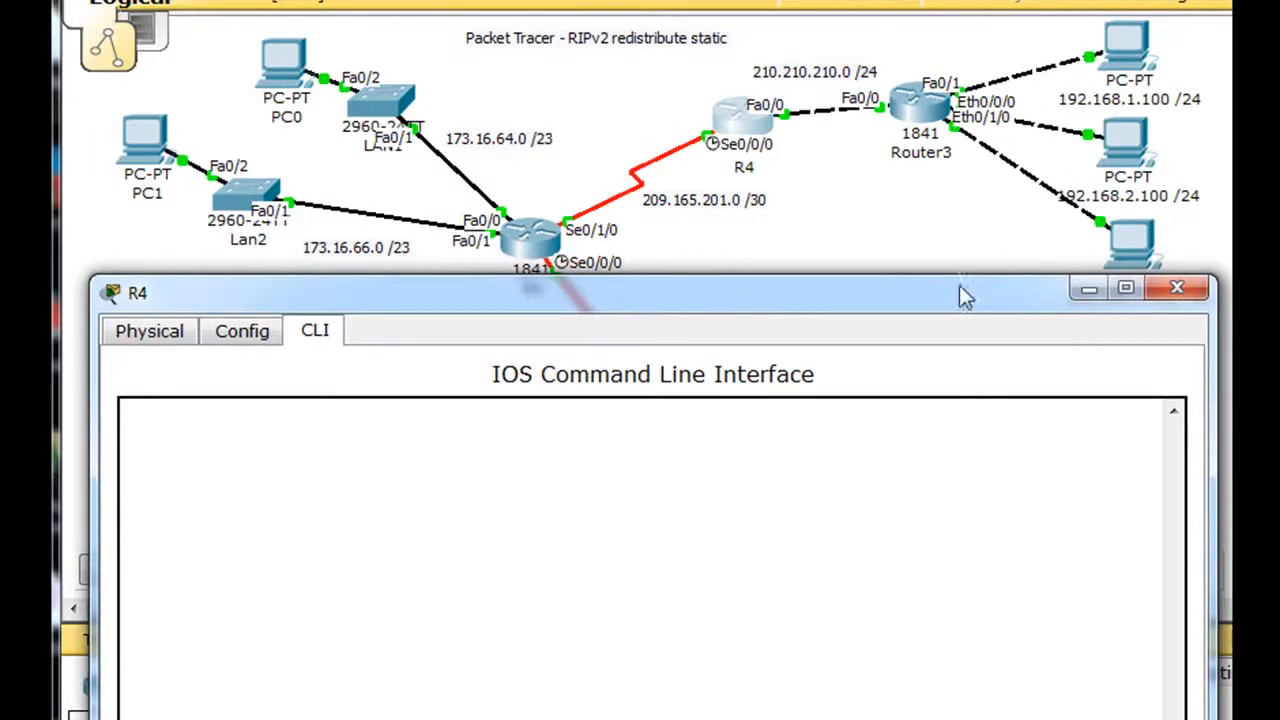
{"action": "left_click_drag", "start_coordinate": [958, 293], "coordinate": [962, 27]}
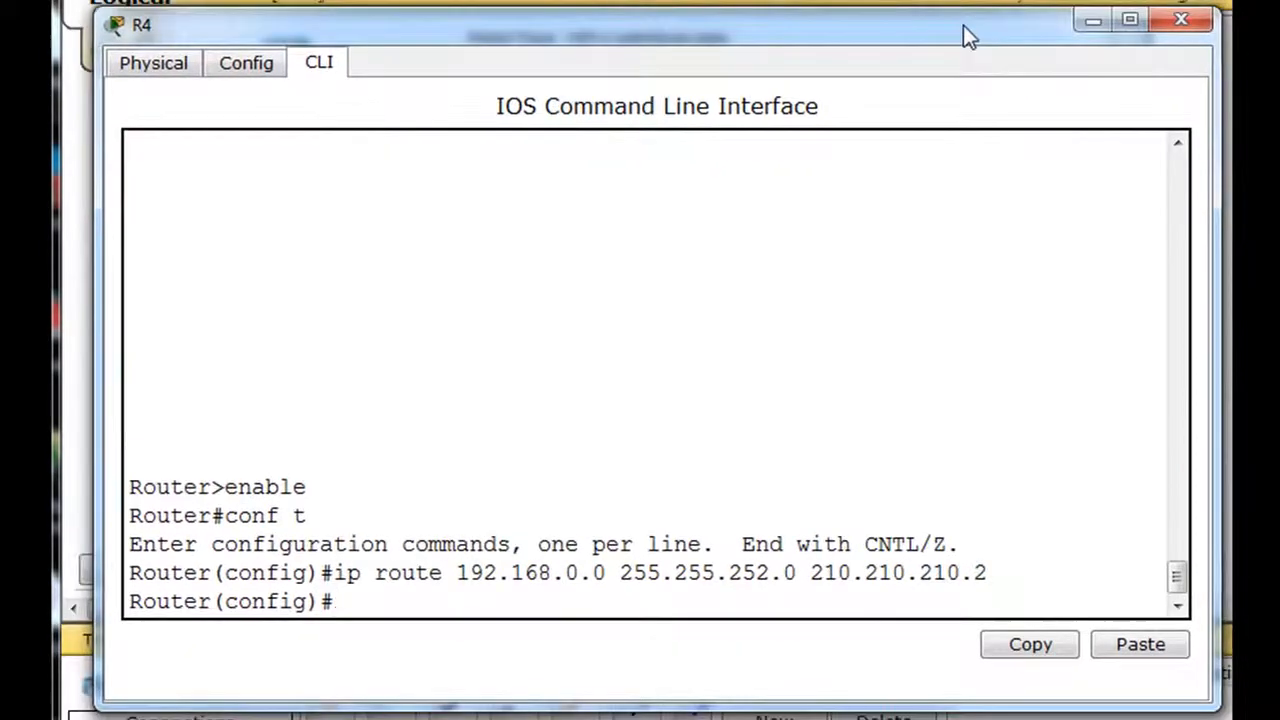
{"action": "key", "text": "ctrl+z"}
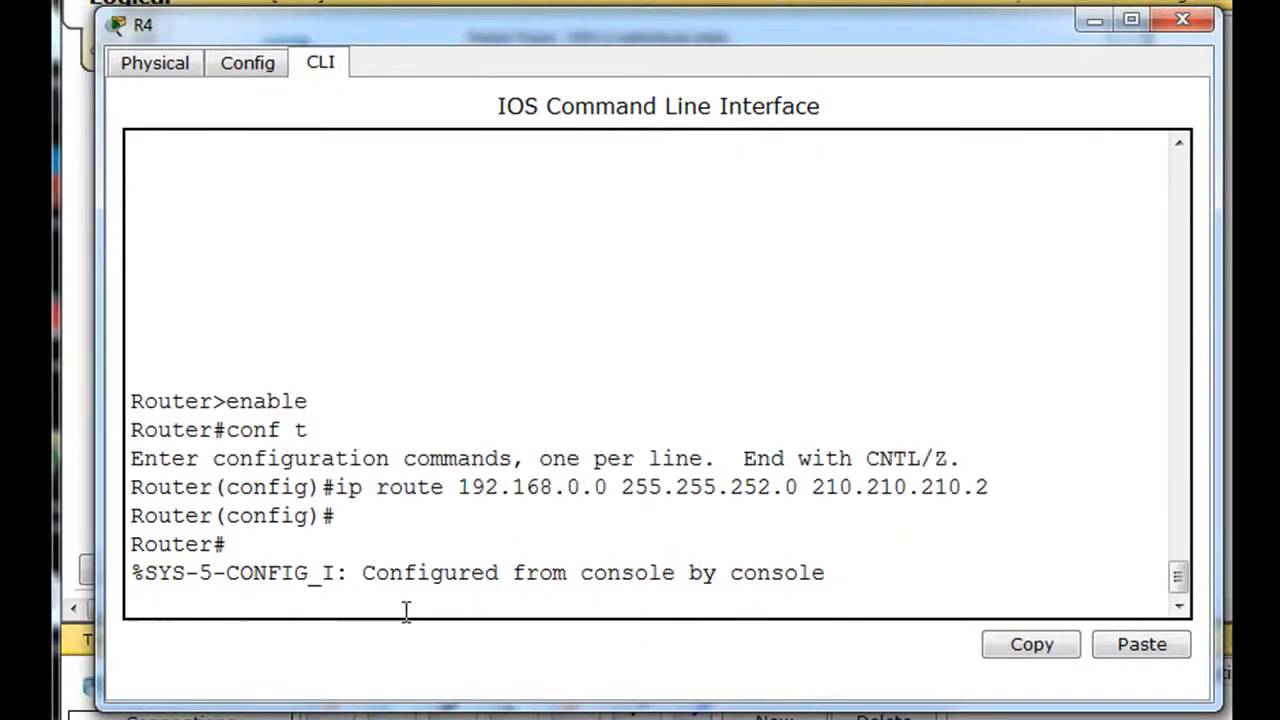
{"action": "key", "text": "Return"}
{"action": "type", "text": "ping 192.16"}
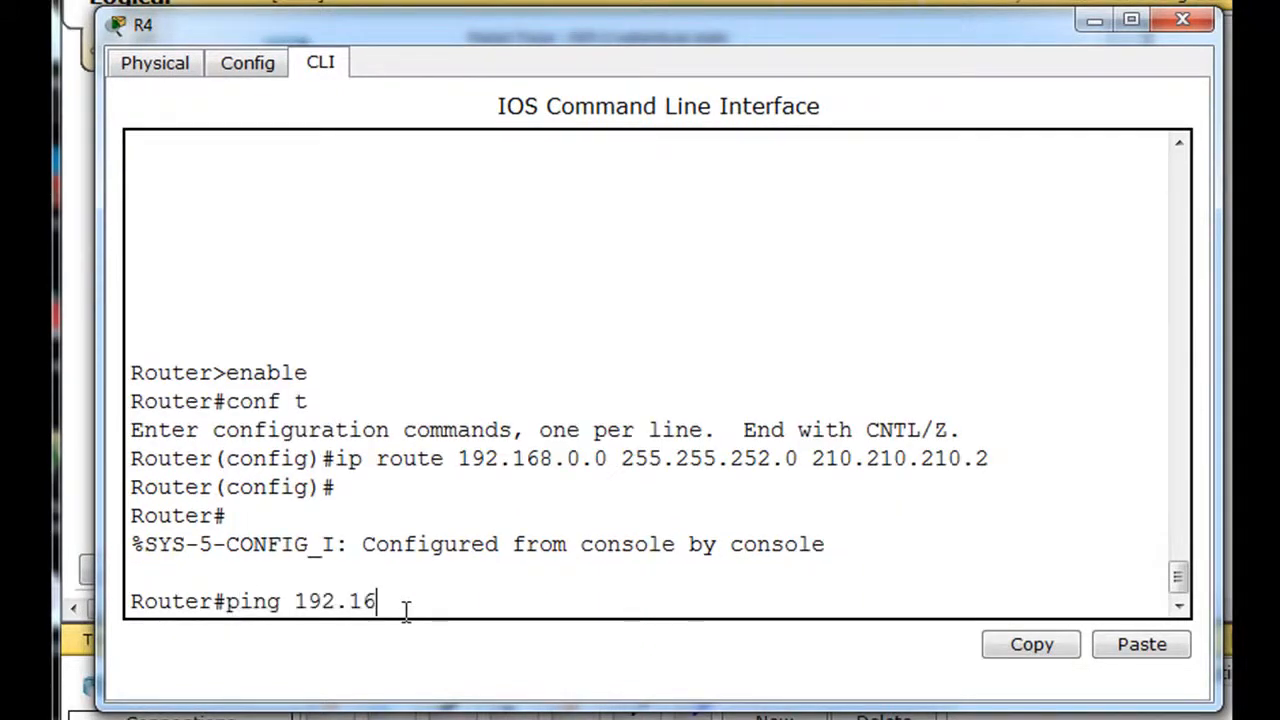
{"action": "type", "text": "8.1.100"}
{"action": "key", "text": "Return"}
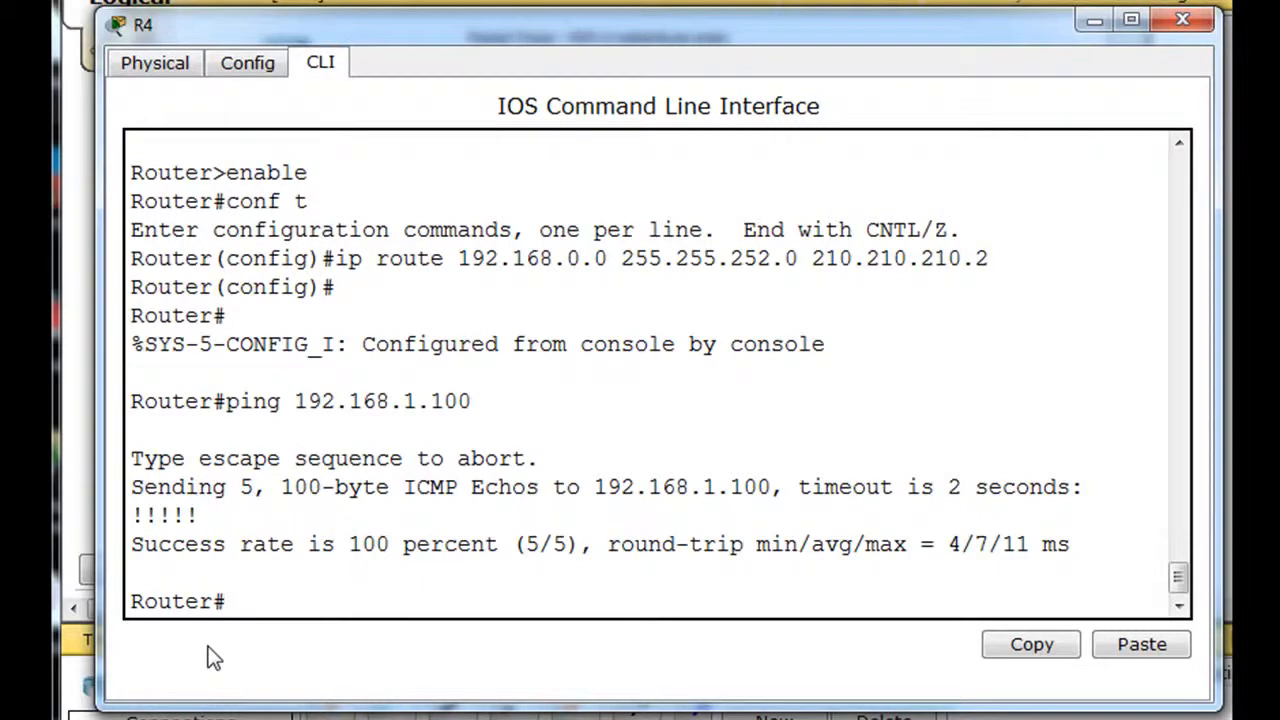
Step: Ping the PC at 192.168.3.100 from R4 and close the router's window
{"action": "key", "text": "Up"}
{"action": "key", "text": "Left"}
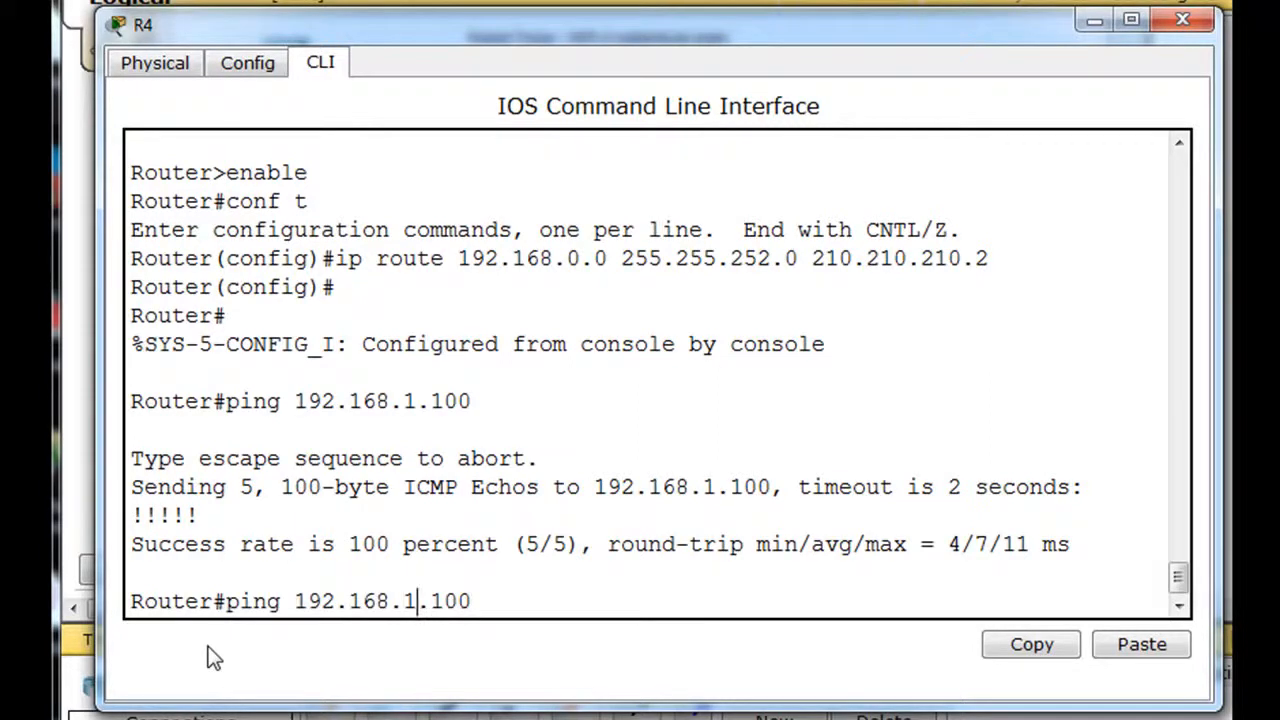
{"action": "key", "text": "BackSpace"}
{"action": "type", "text": "3"}
{"action": "key", "text": "Return"}
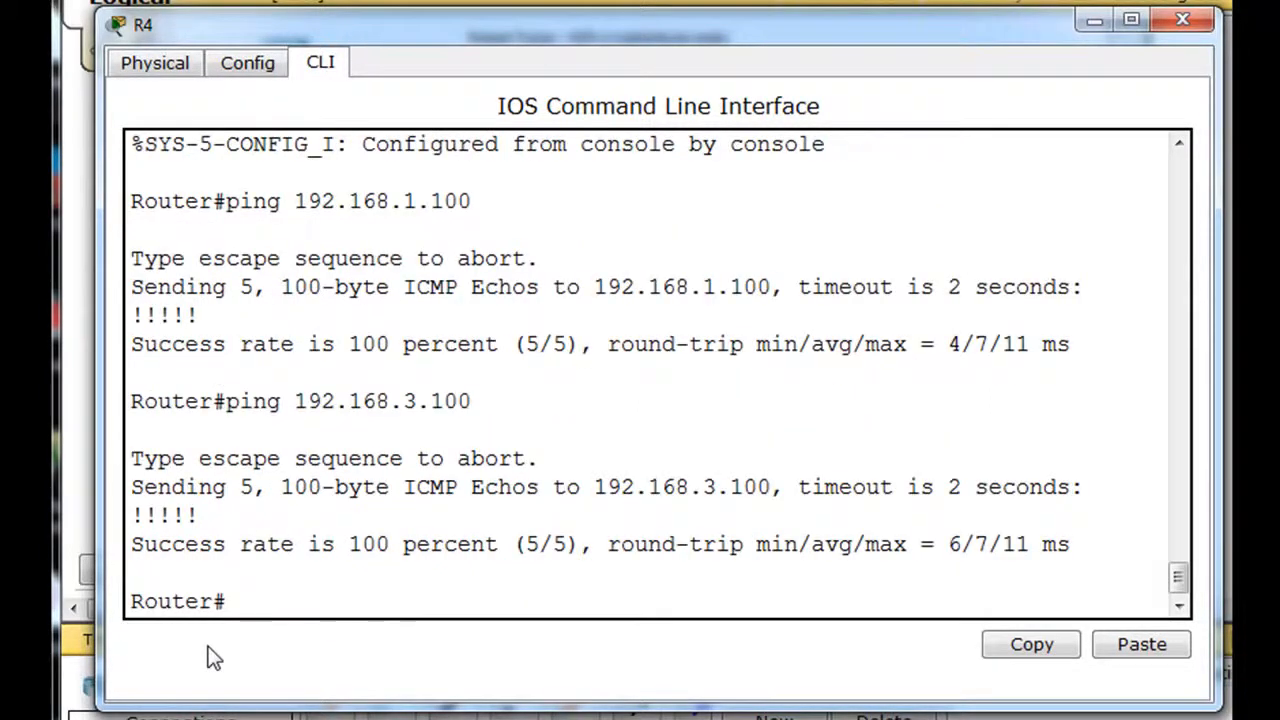
{"action": "left_click", "coordinate": [1183, 20]}
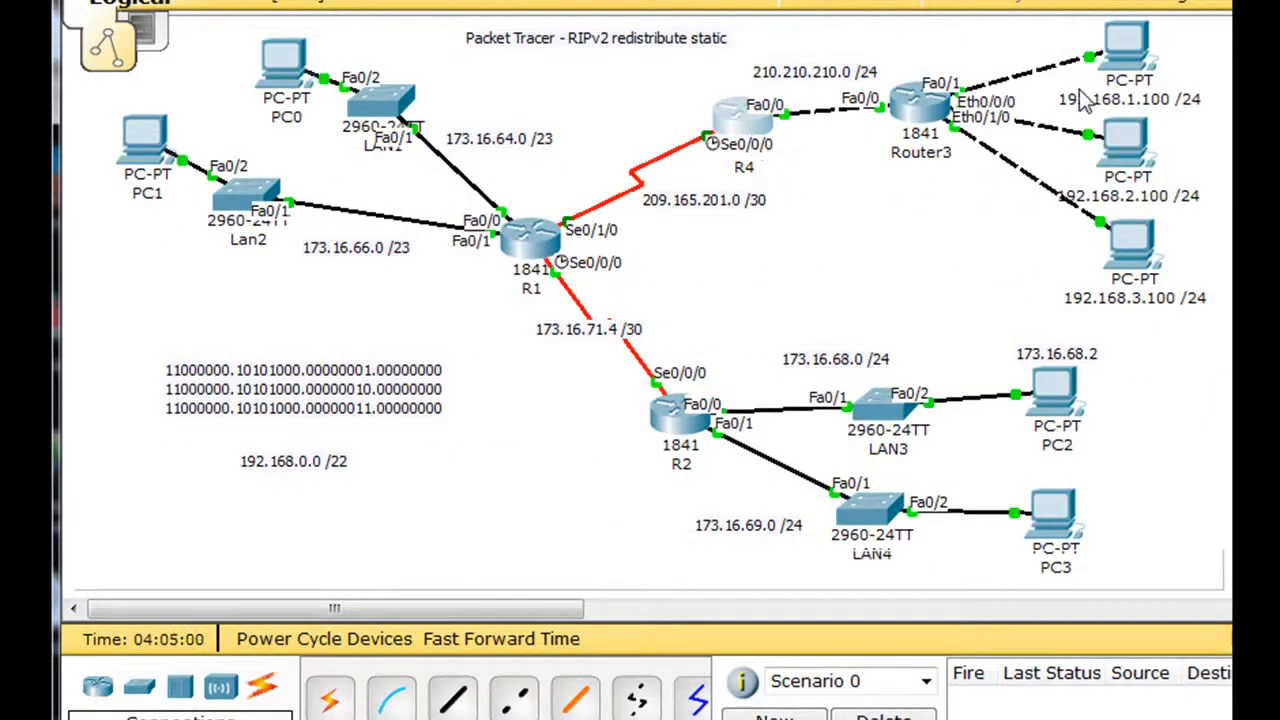
Step: Reopen R4's command line, display its routing table with show ip route and highlight the static route entry to 192.168.0.0/22
{"action": "left_click", "coordinate": [735, 122]}
{"action": "left_click_drag", "start_coordinate": [472, 12], "coordinate": [677, 17]}
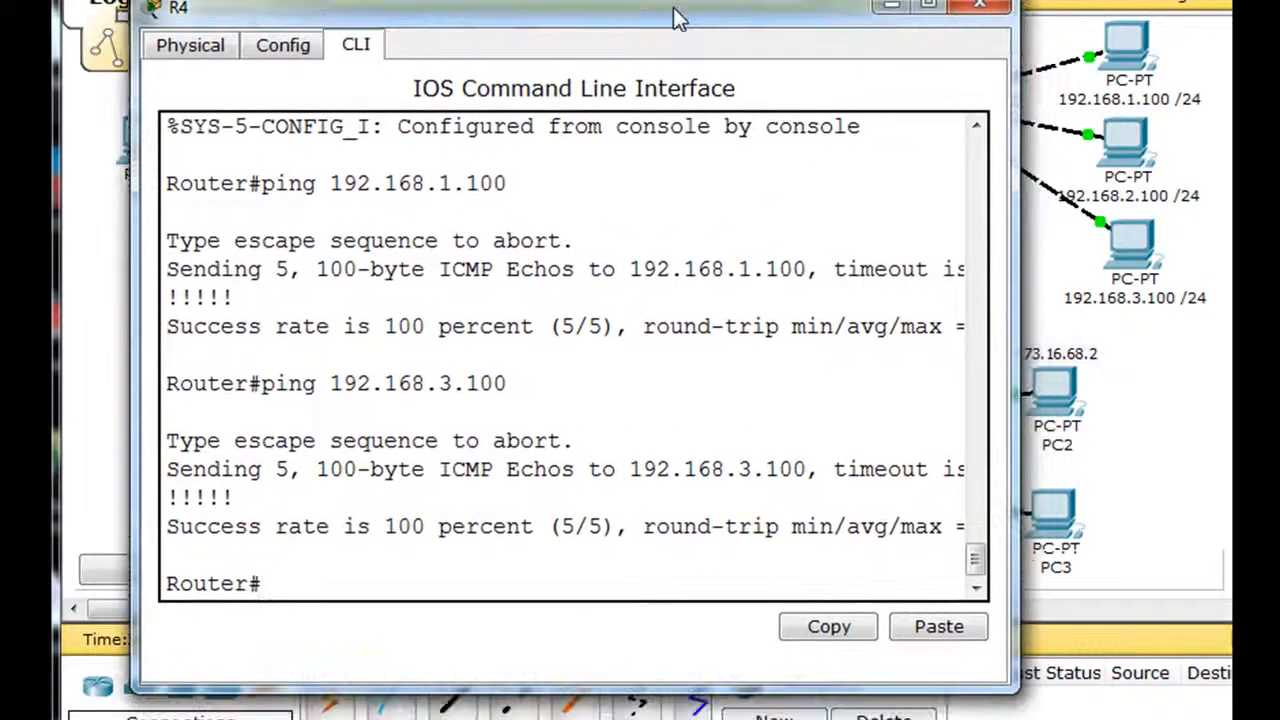
{"action": "type", "text": "show"}
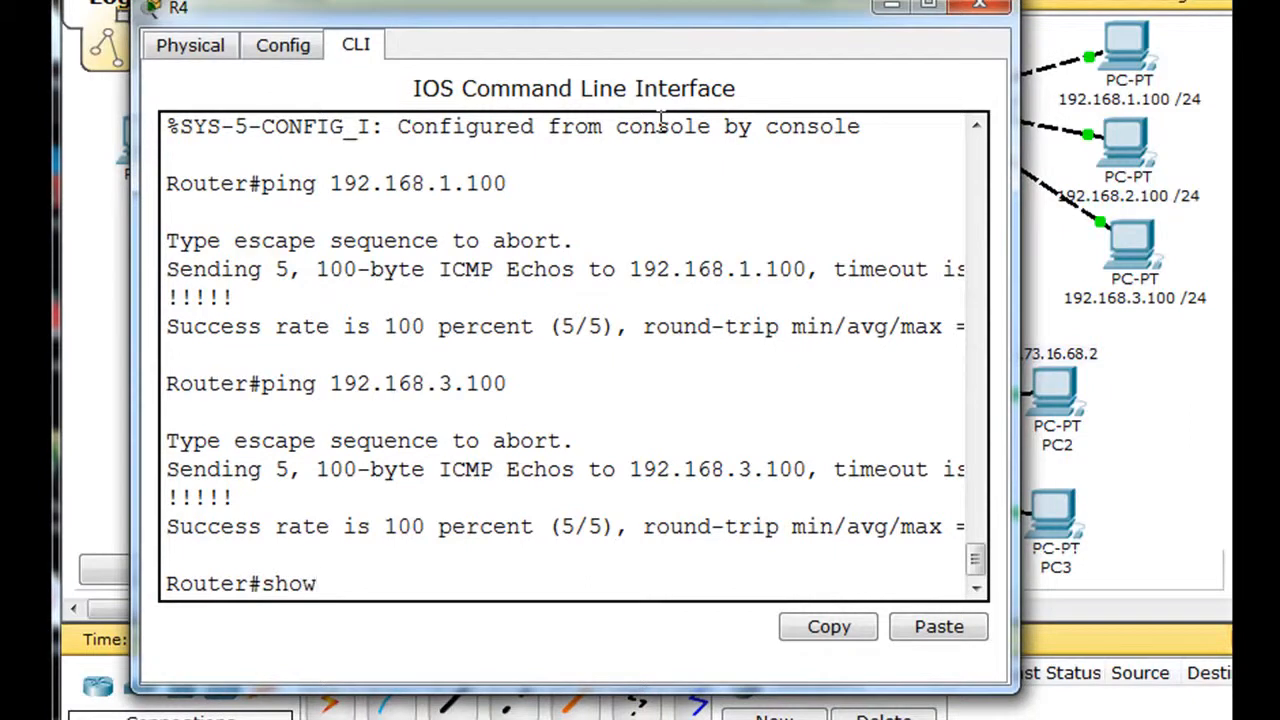
{"action": "type", "text": " ip route"}
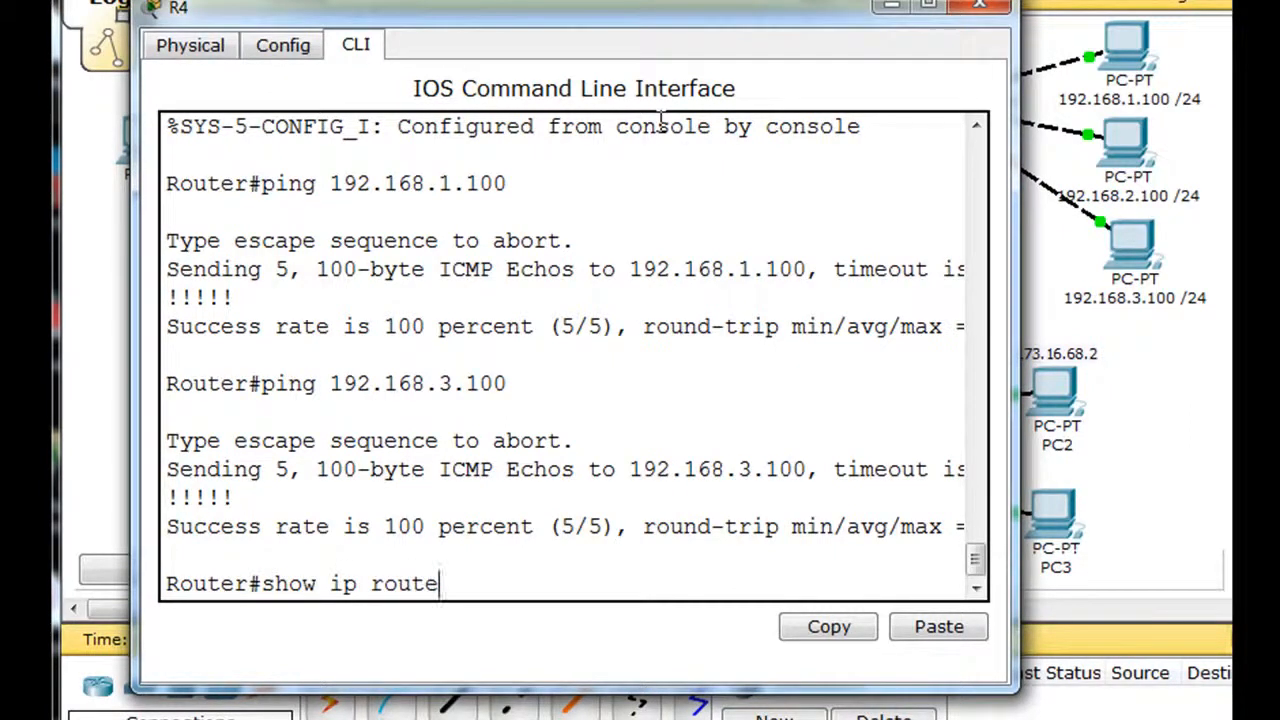
{"action": "key", "text": "Return"}
{"action": "left_click_drag", "start_coordinate": [222, 468], "coordinate": [767, 468]}
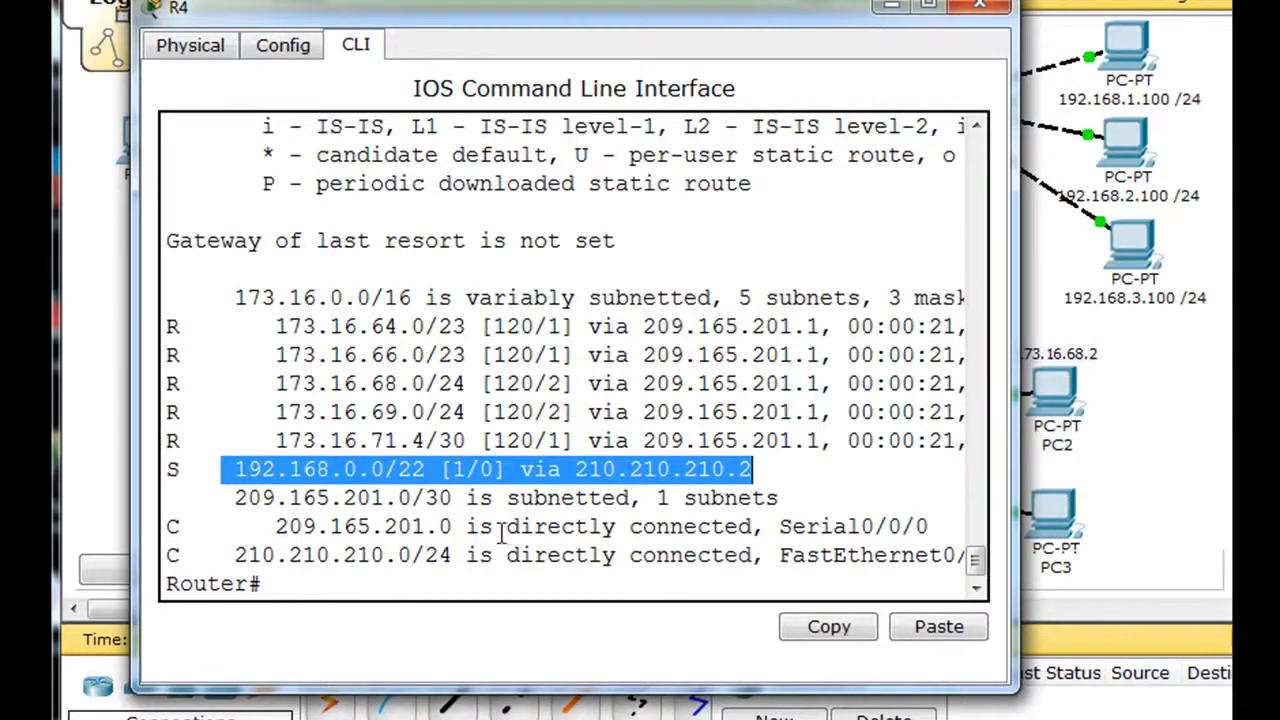
Step: Enter R4's RIP router configuration mode with conf t and router rip
{"action": "left_click", "coordinate": [486, 586]}
{"action": "type", "text": "con"}
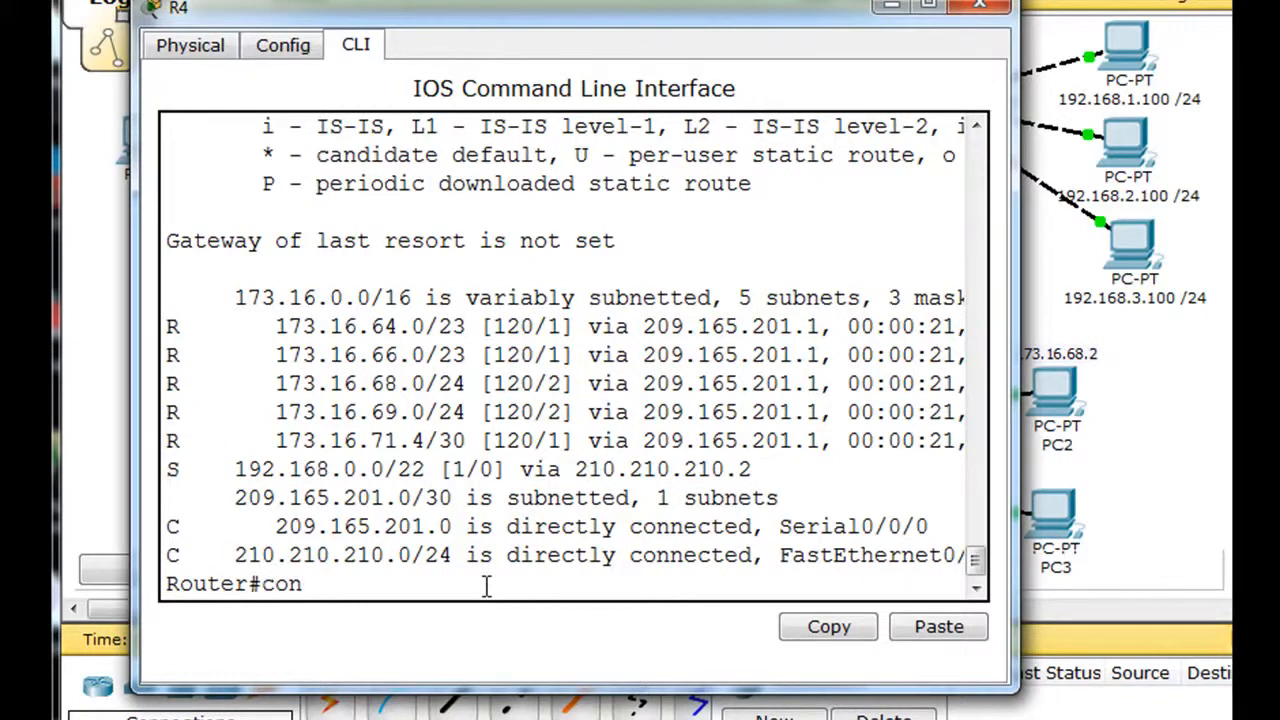
{"action": "type", "text": "f t"}
{"action": "key", "text": "Return"}
{"action": "type", "text": "router"}
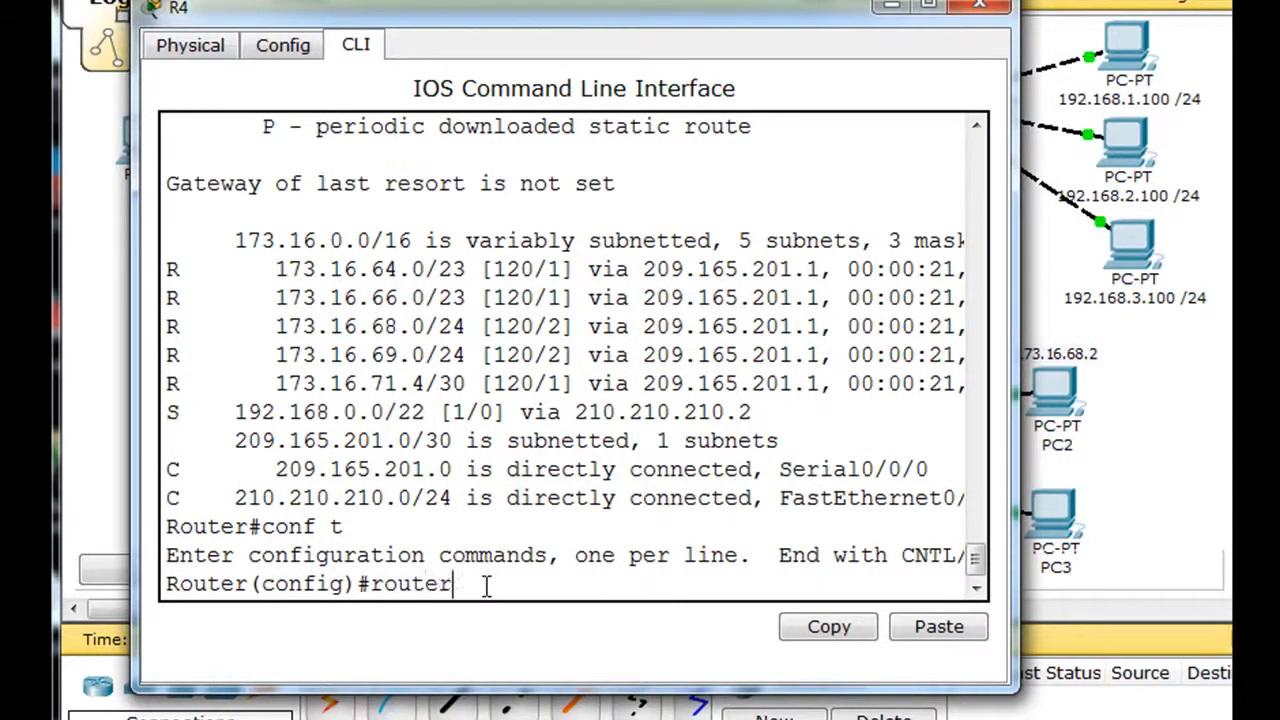
{"action": "type", "text": " rip"}
{"action": "key", "text": "Return"}
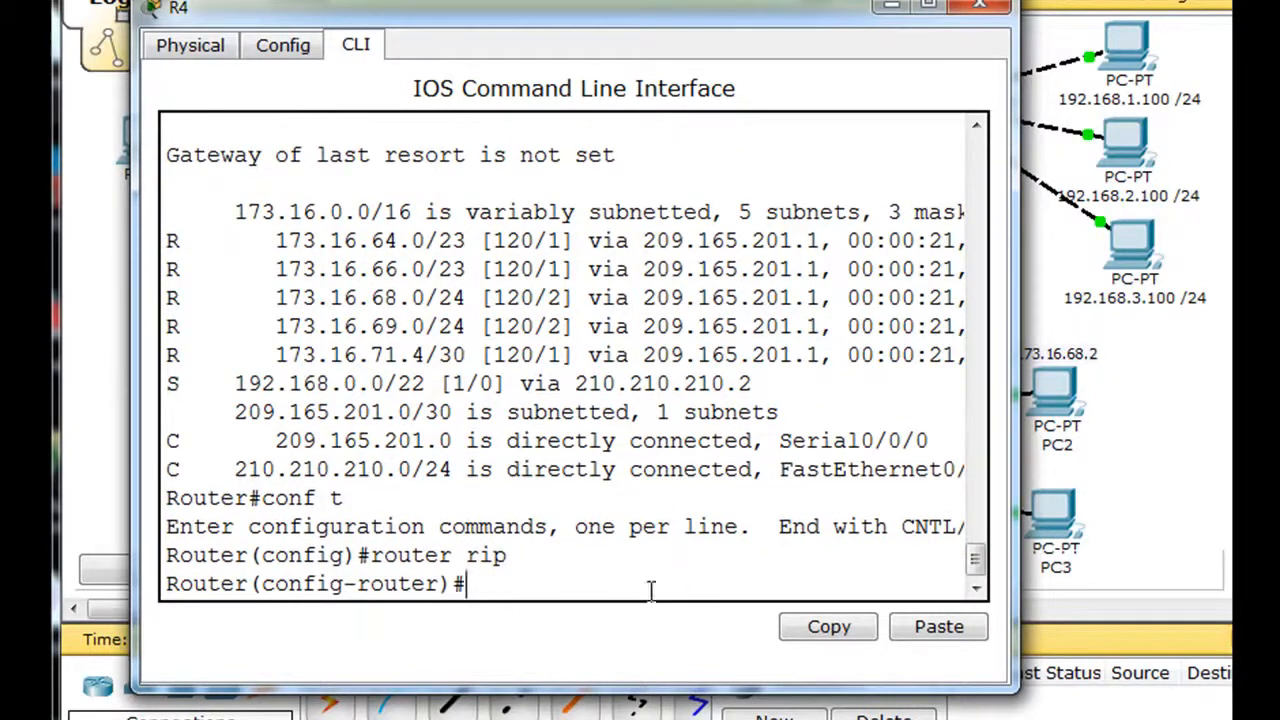
Step: Redistribute the static routes into RIP with redistribute static, exit router configuration mode and close R4's window
{"action": "type", "text": "redis"}
{"action": "key", "text": "Tab"}
{"action": "type", "text": "sta"}
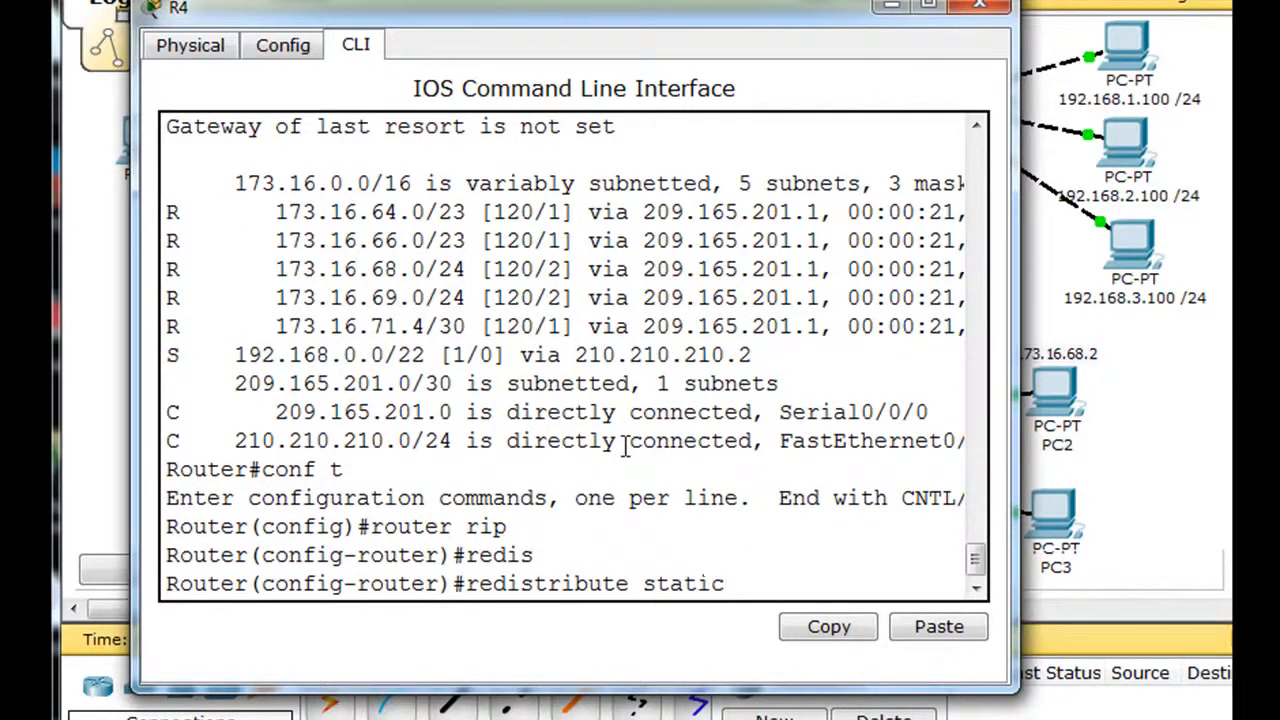
{"action": "type", "text": "tic"}
{"action": "key", "text": "Return"}
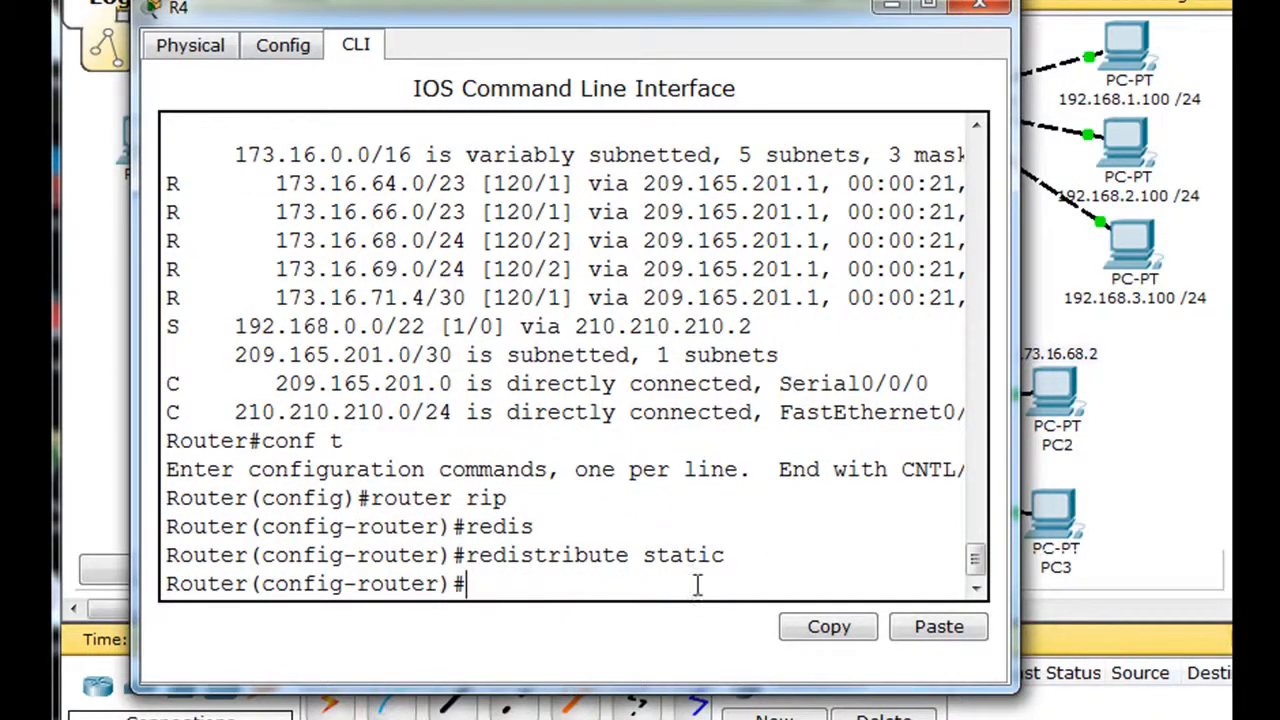
{"action": "type", "text": "exit"}
{"action": "key", "text": "Return"}
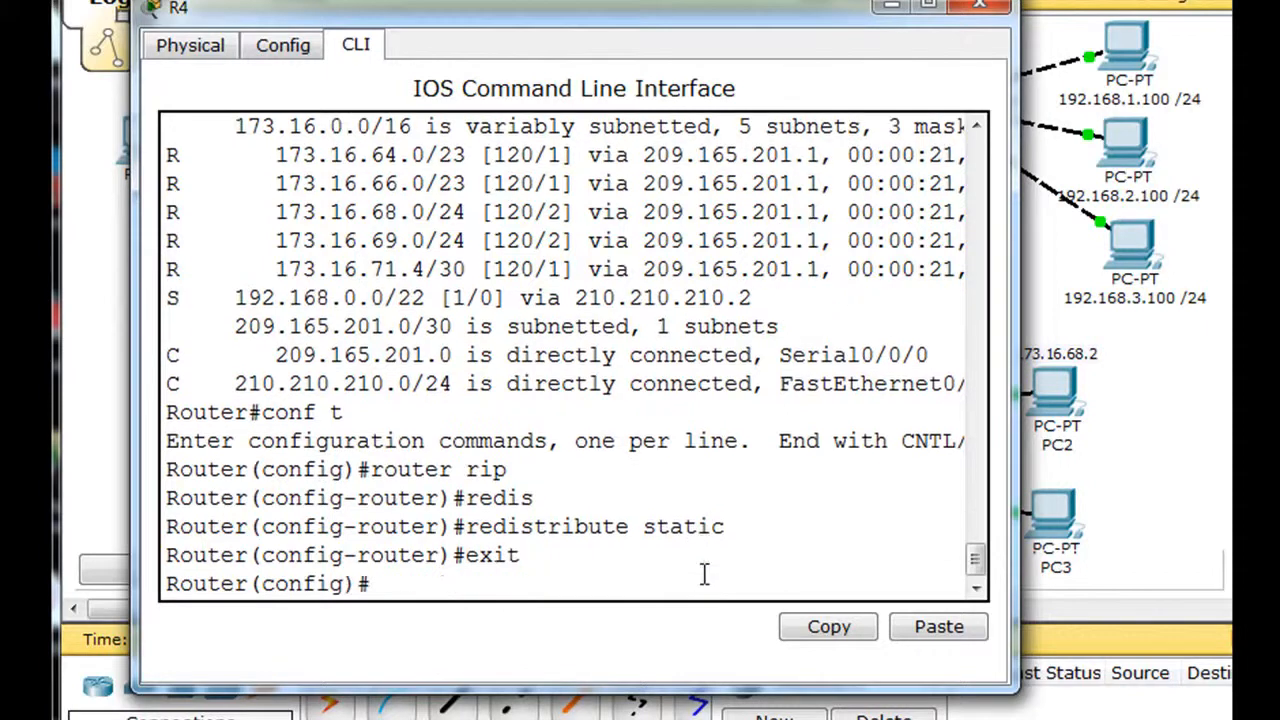
{"action": "left_click", "coordinate": [979, 8]}
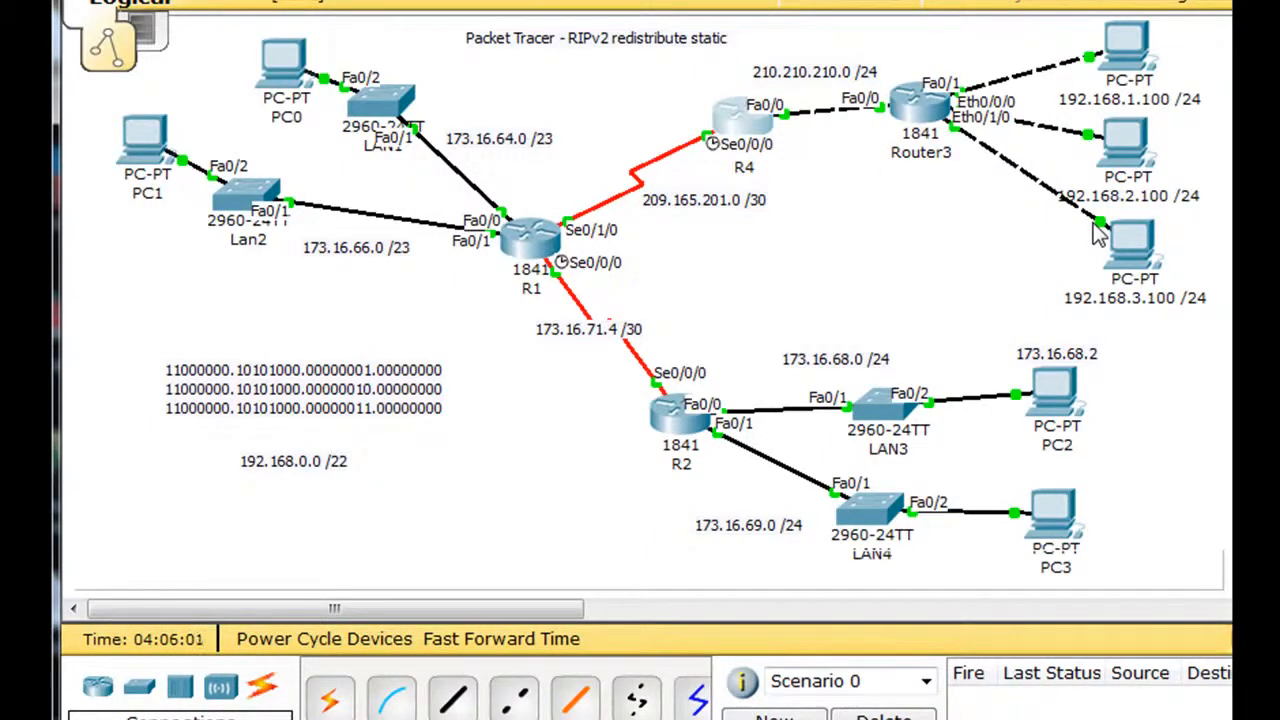
Step: Open R2's command line, start the console session and enter privileged mode with en
{"action": "left_click", "coordinate": [676, 428]}
{"action": "left_click_drag", "start_coordinate": [536, 110], "coordinate": [649, 1]}
{"action": "left_click", "coordinate": [466, 383]}
{"action": "key", "text": "Return"}
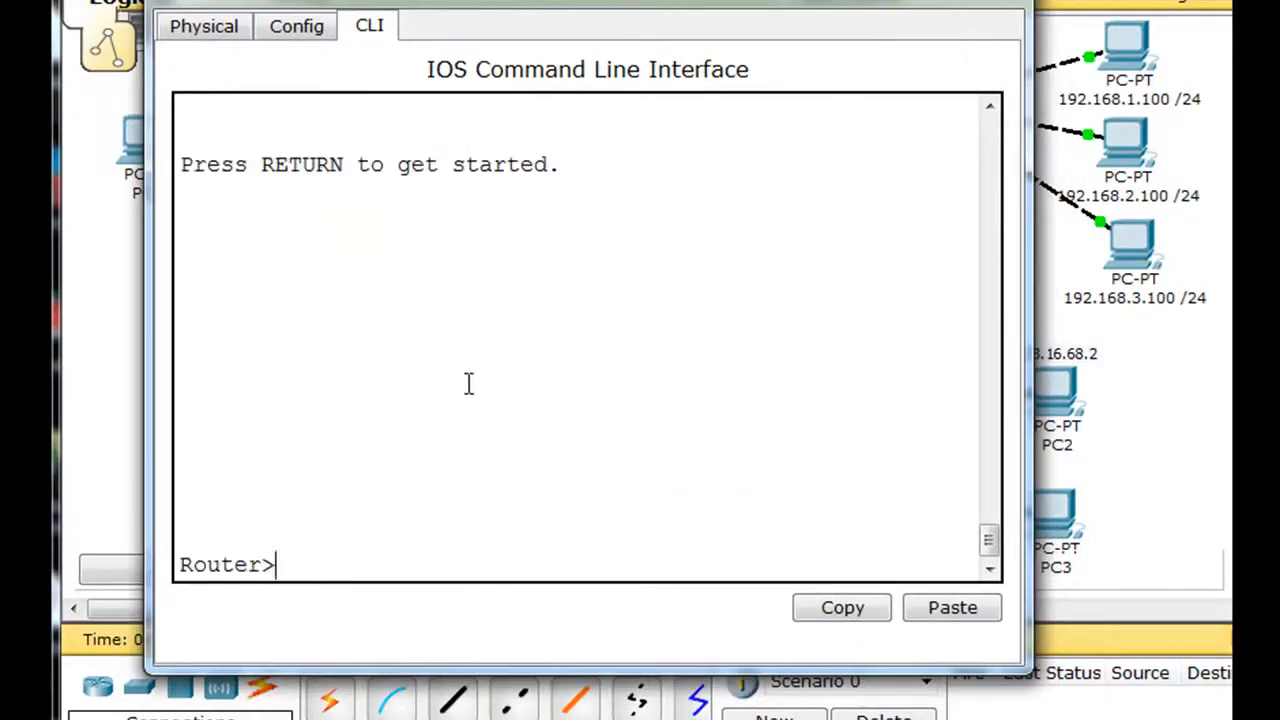
{"action": "type", "text": "en"}
{"action": "key", "text": "Return"}
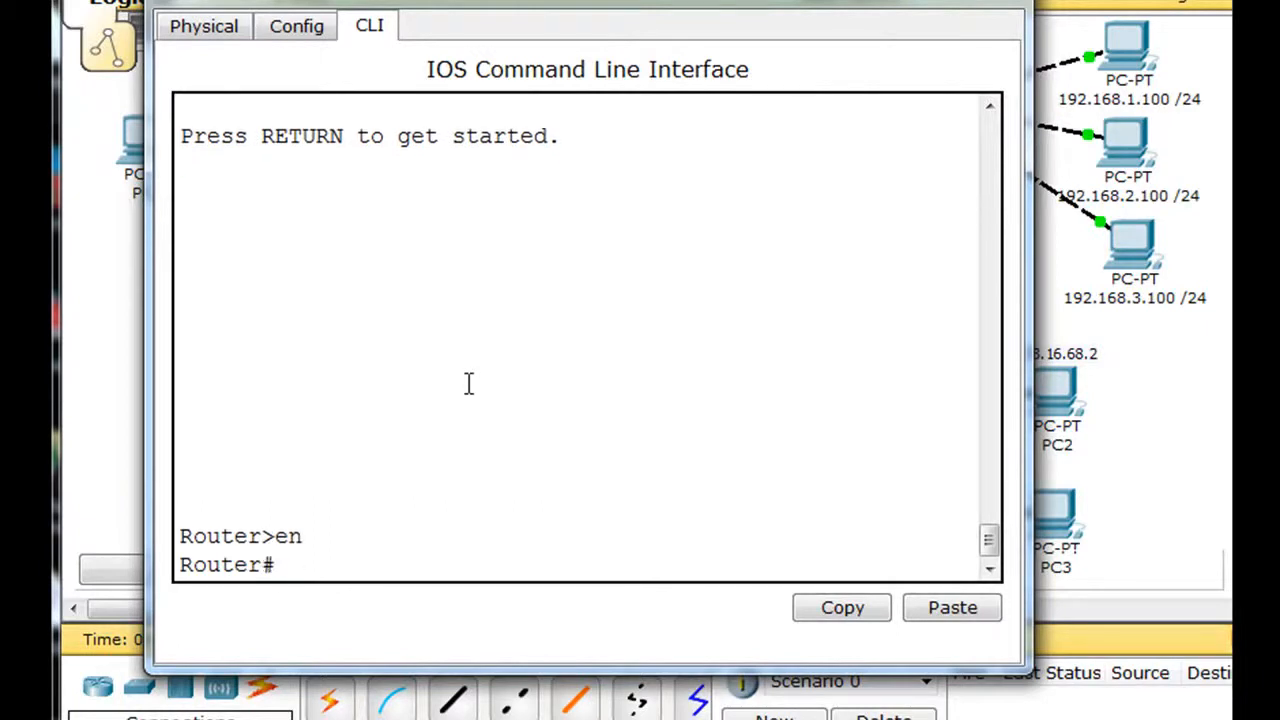
{"action": "type", "text": "conf t"}
{"action": "key", "text": "Return"}
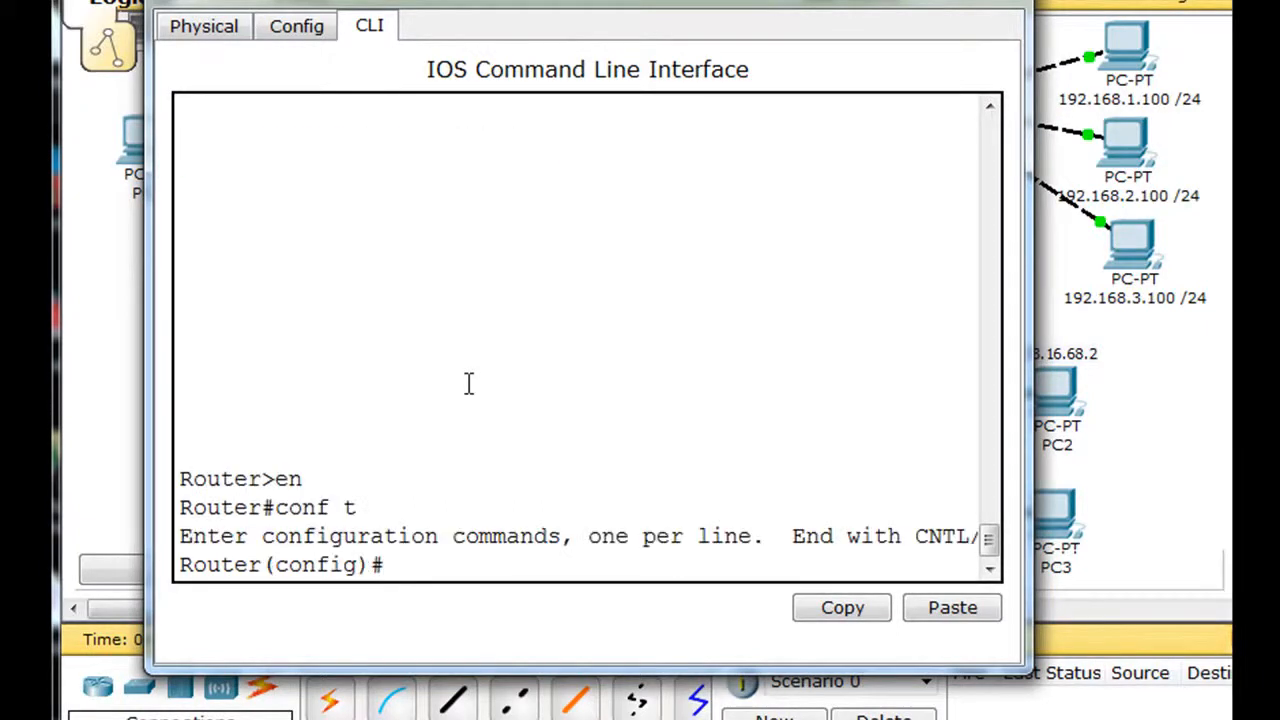
{"action": "left_click_drag", "start_coordinate": [583, 22], "coordinate": [564, 11]}
{"action": "key", "text": "ctrl+z"}
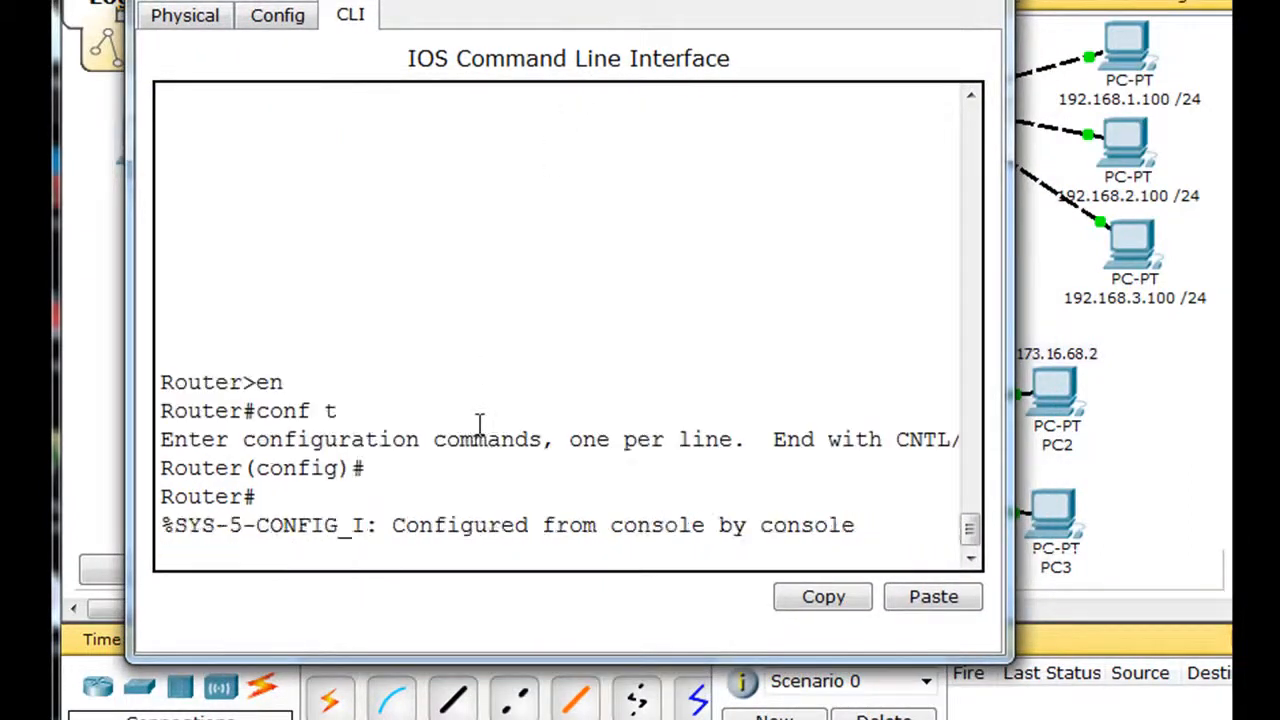
{"action": "key", "text": "Return"}
Step: Display R2's routing table with show ip route, highlight the RIP entry for 192.168.0.0/22 and close R2's window
{"action": "type", "text": "show ip route"}
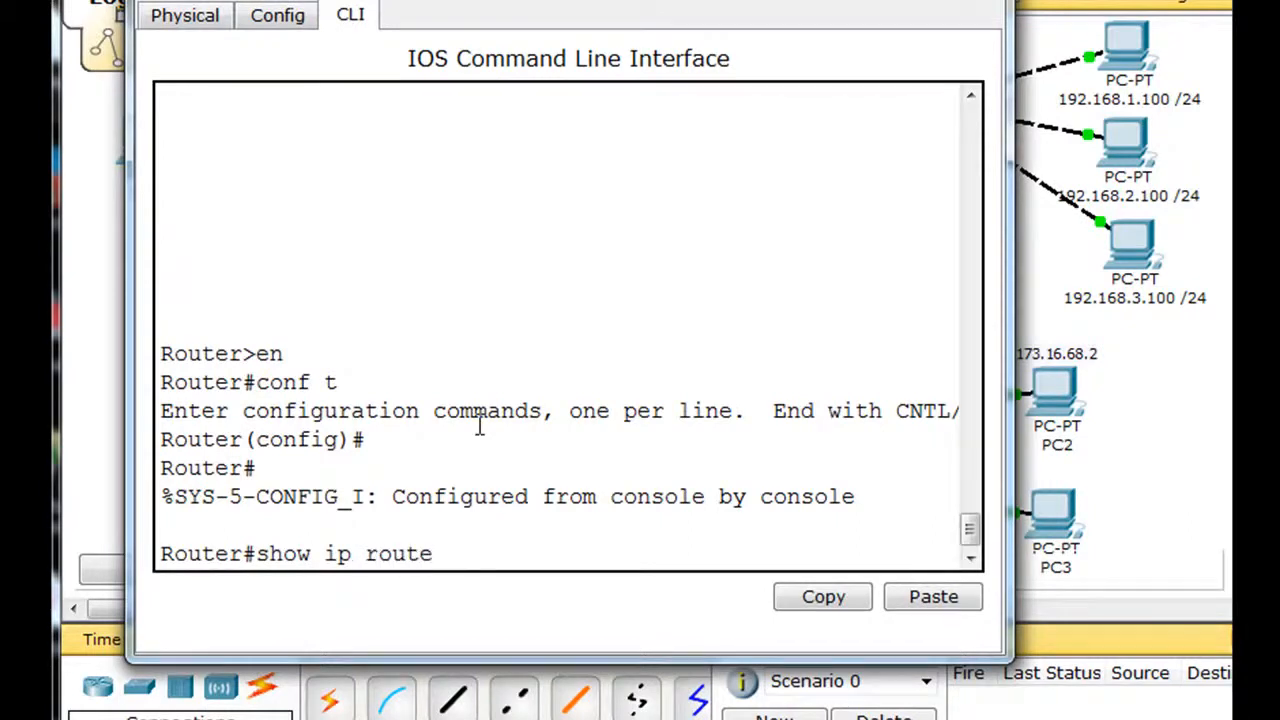
{"action": "key", "text": "Return"}
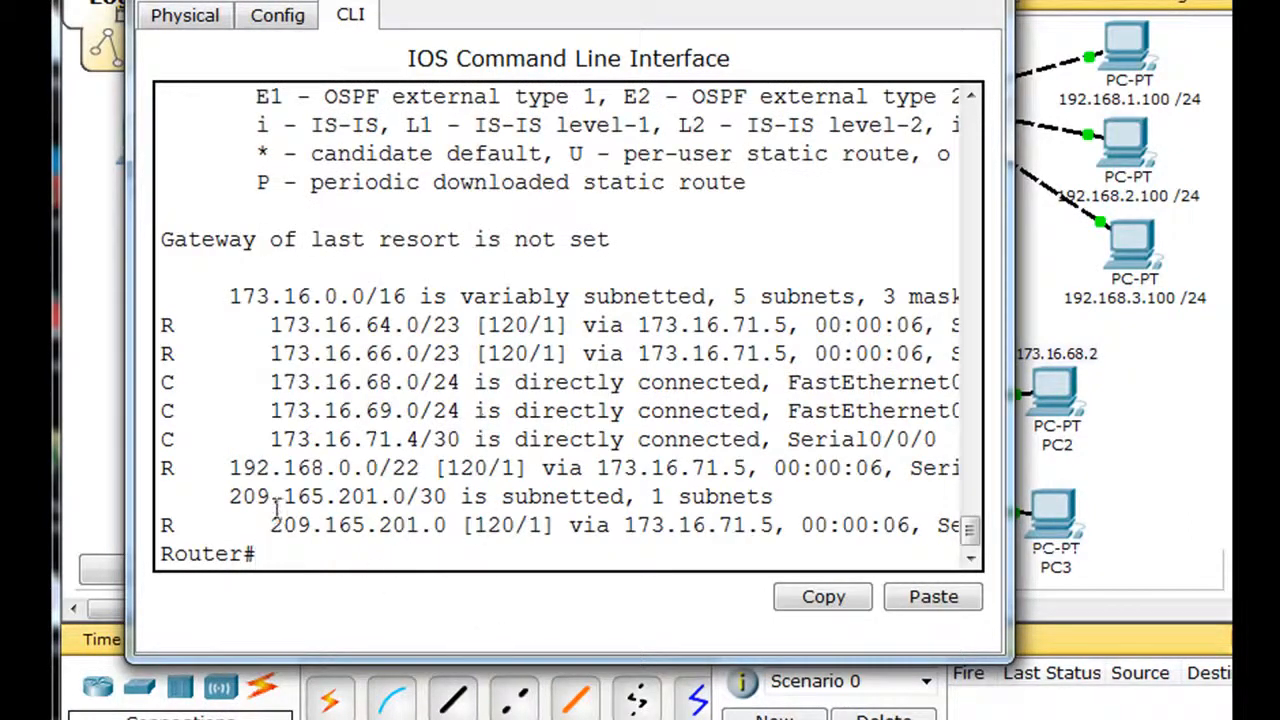
{"action": "left_click_drag", "start_coordinate": [162, 468], "coordinate": [436, 468]}
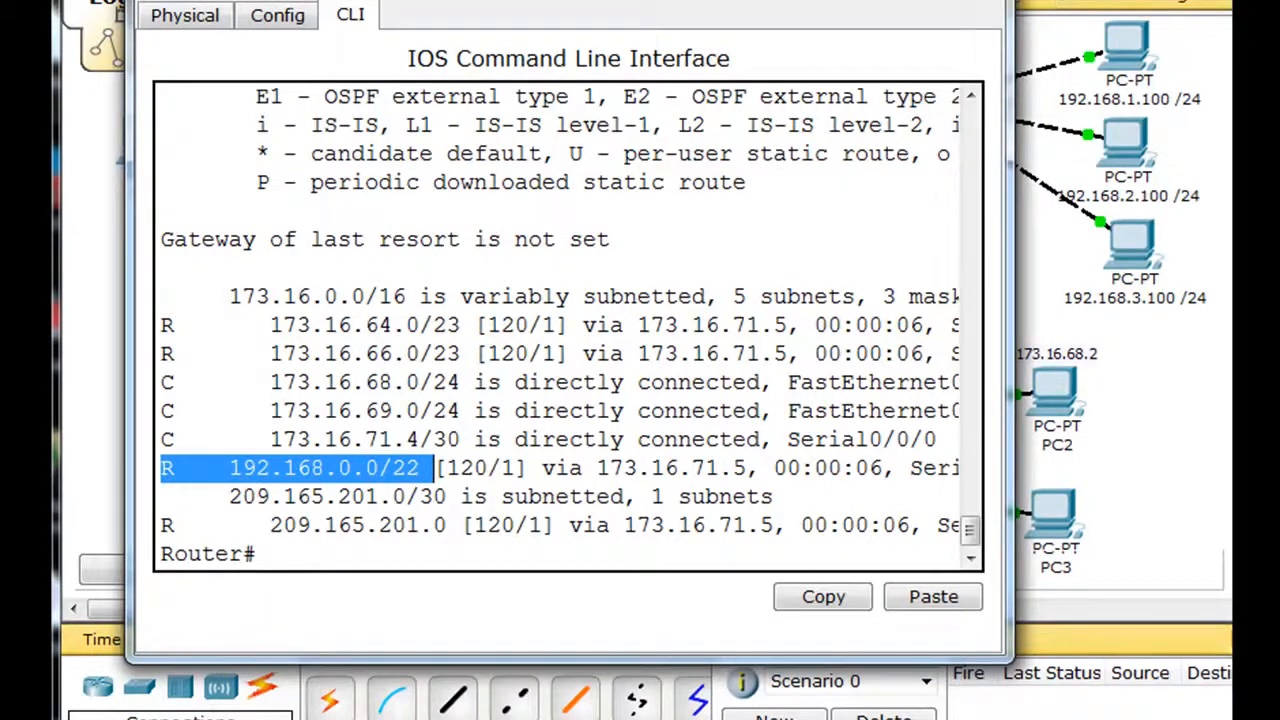
{"action": "left_click", "coordinate": [984, 0]}
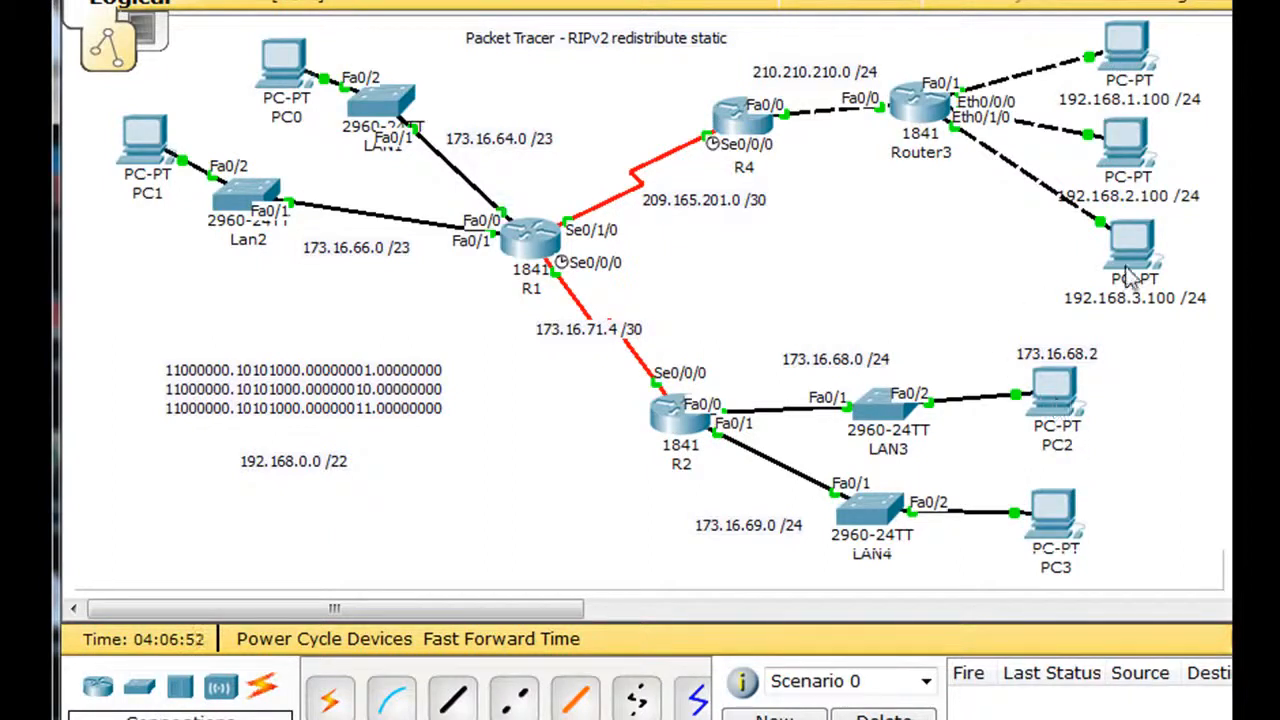
Step: Open PC2's command prompt and ping 192.168.2.100
{"action": "left_click", "coordinate": [1062, 395]}
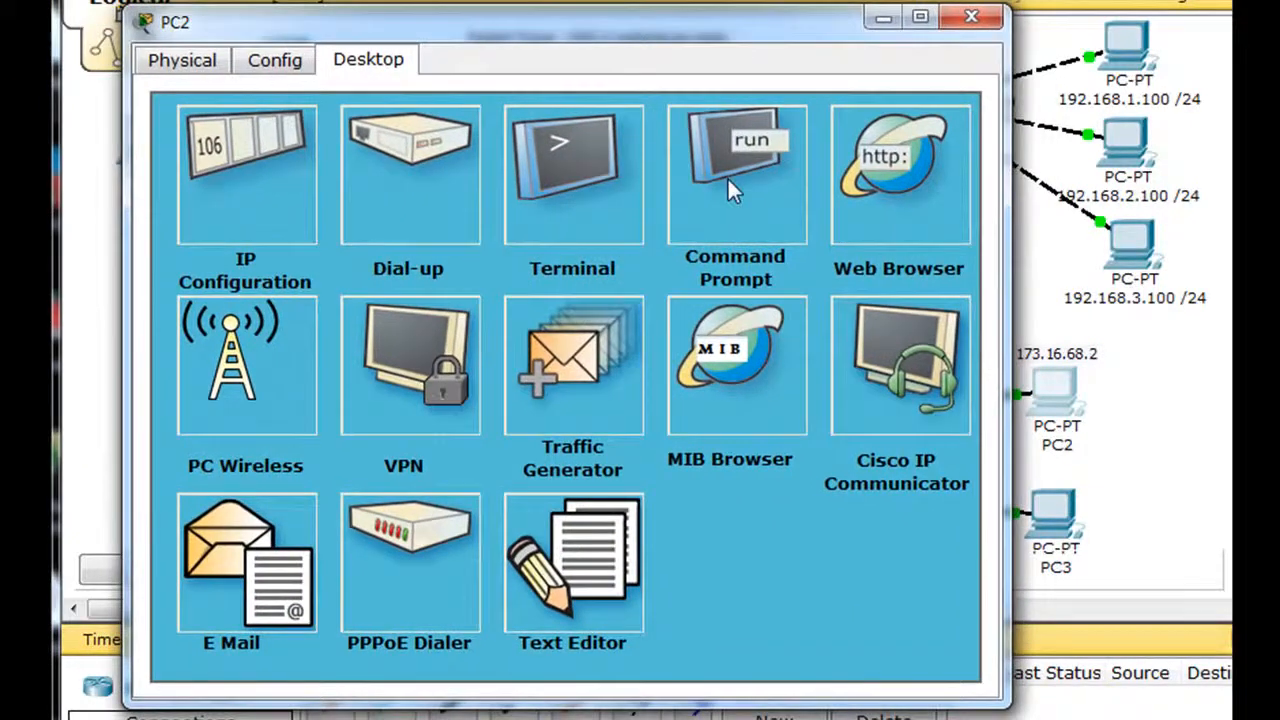
{"action": "left_click", "coordinate": [475, 95]}
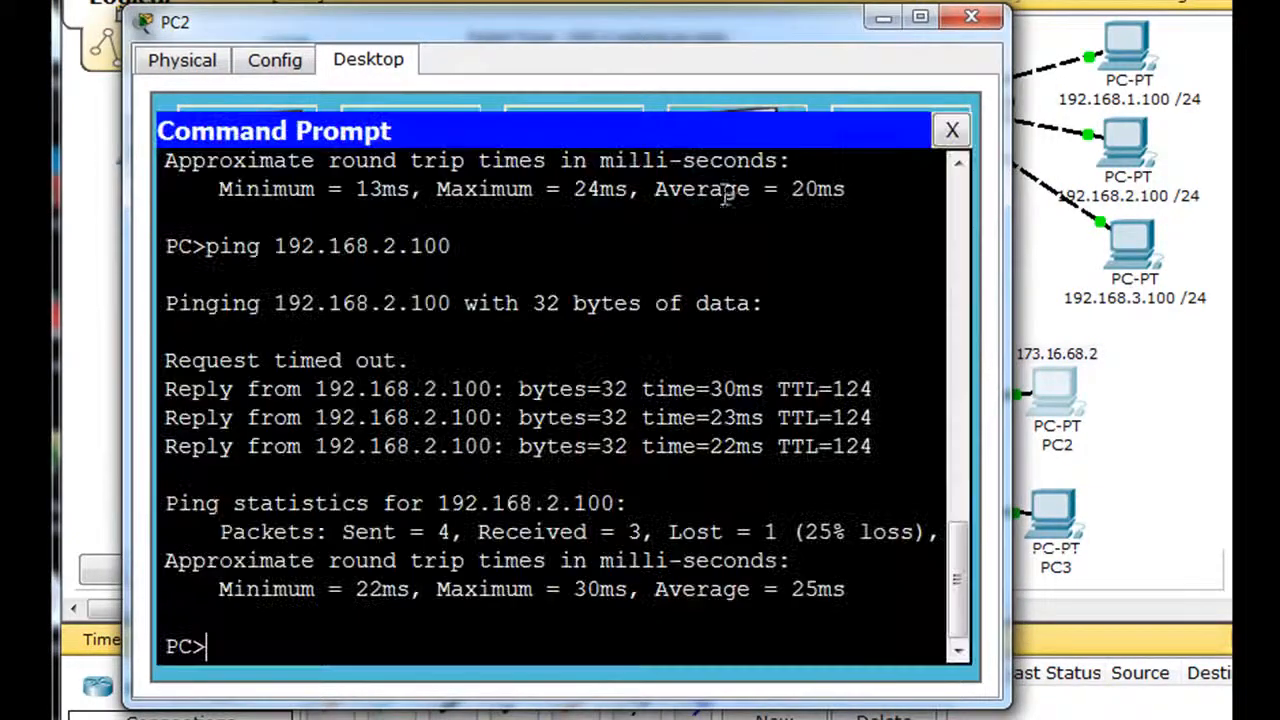
{"action": "key", "text": "Up"}
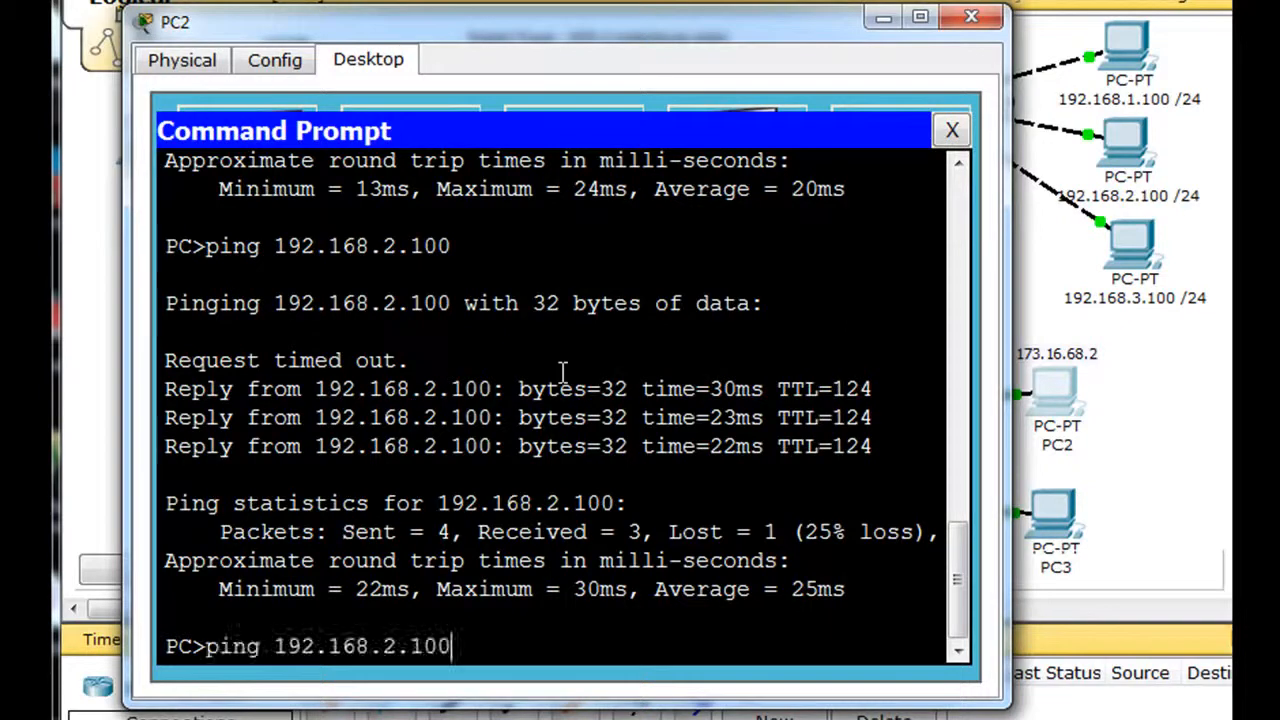
{"action": "key", "text": "Return"}
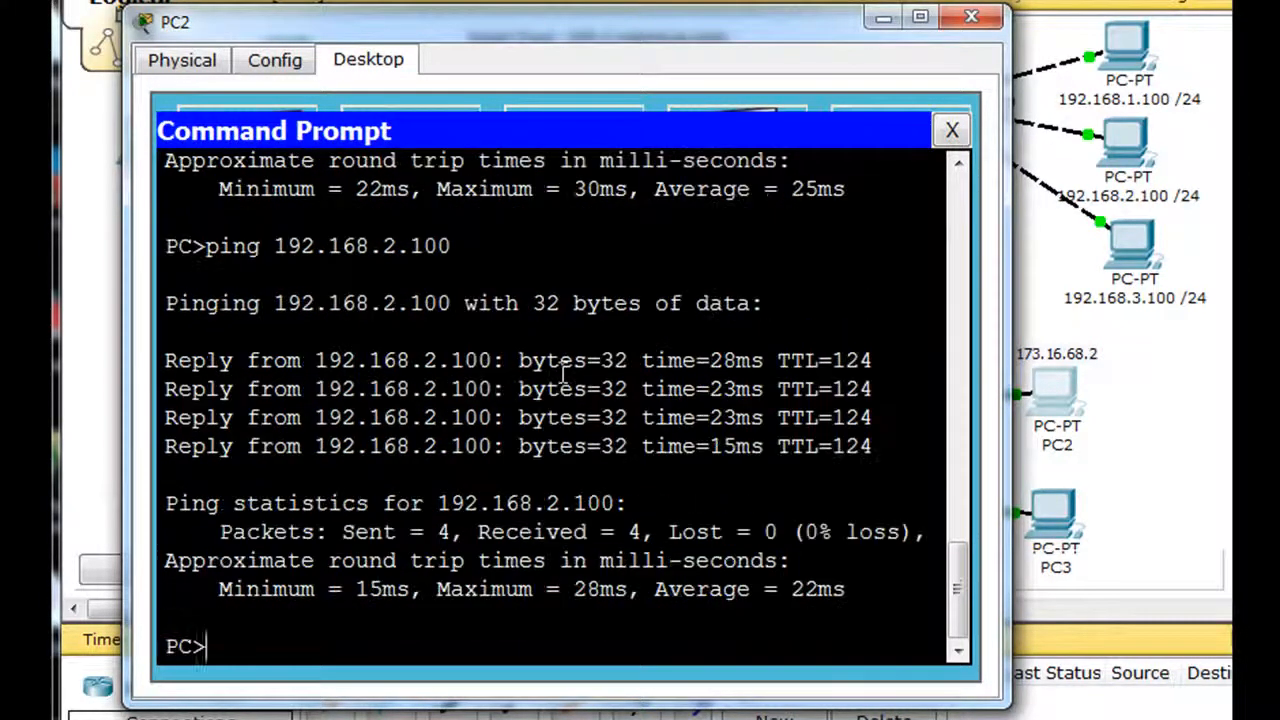
Step: Ping 192.168.3.100 from PC2's command prompt and close PC2's window
{"action": "key", "text": "Up"}
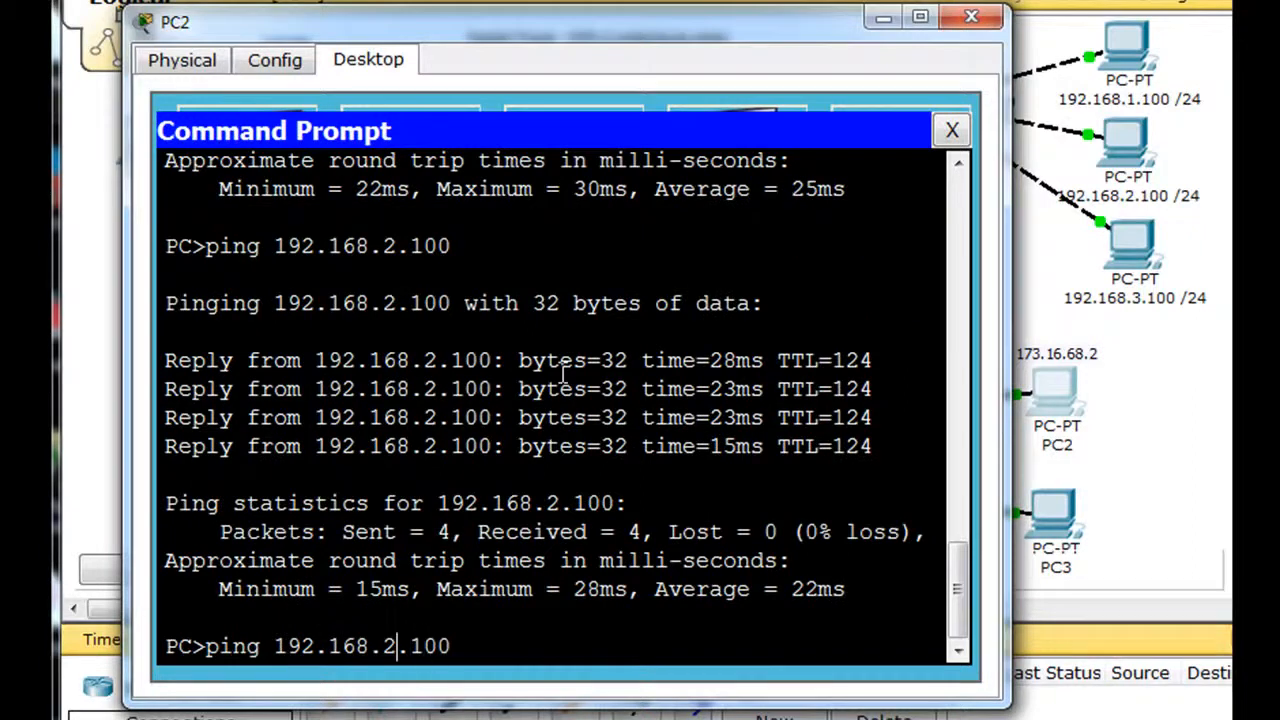
{"action": "key", "text": "Left"}
{"action": "key", "text": "Left"}
{"action": "key", "text": "Left"}
{"action": "key", "text": "Left"}
{"action": "key", "text": "BackSpace"}
{"action": "type", "text": "3"}
{"action": "key", "text": "Return"}
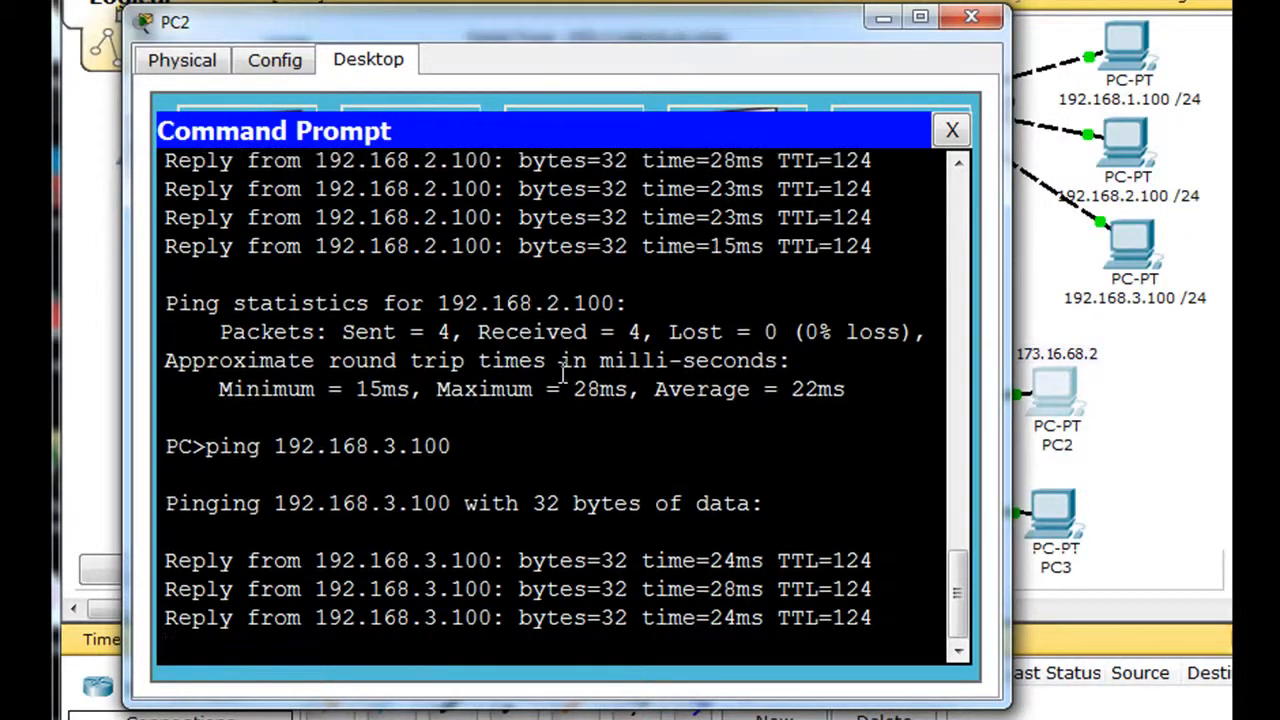
{"action": "left_click", "coordinate": [971, 17]}
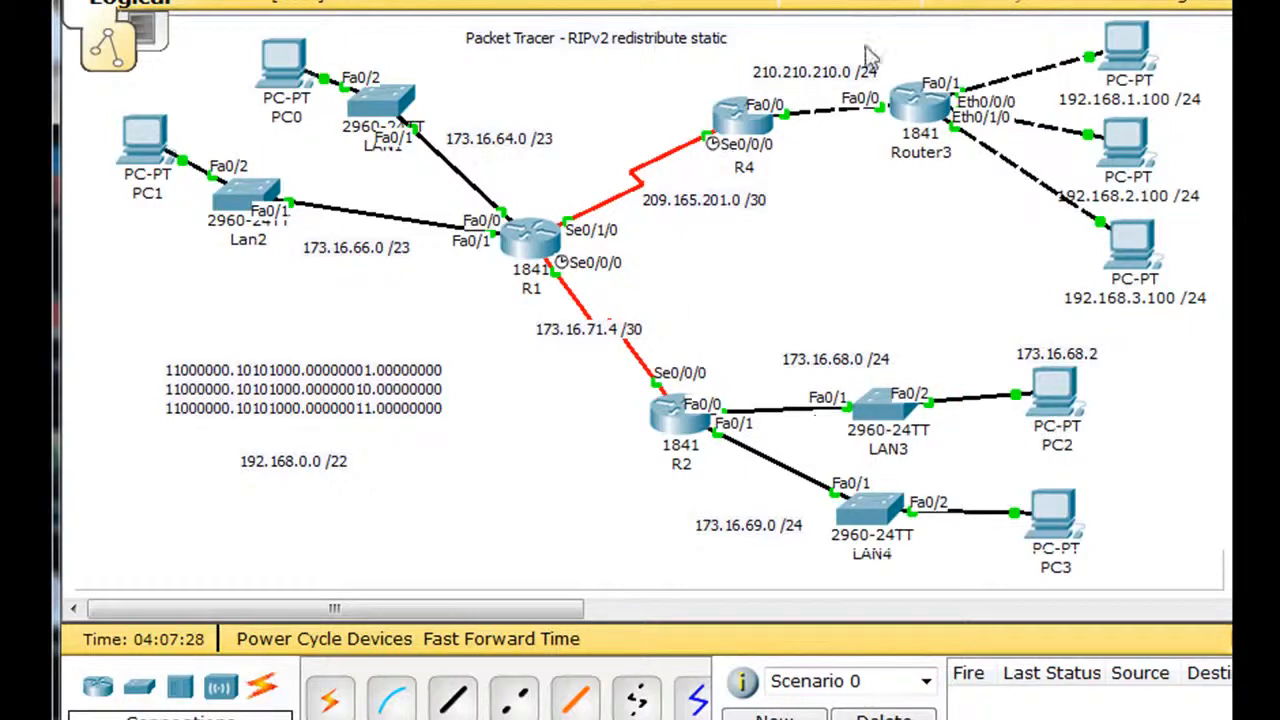
{"action": "mouse_move", "coordinate": [1128, 45]}
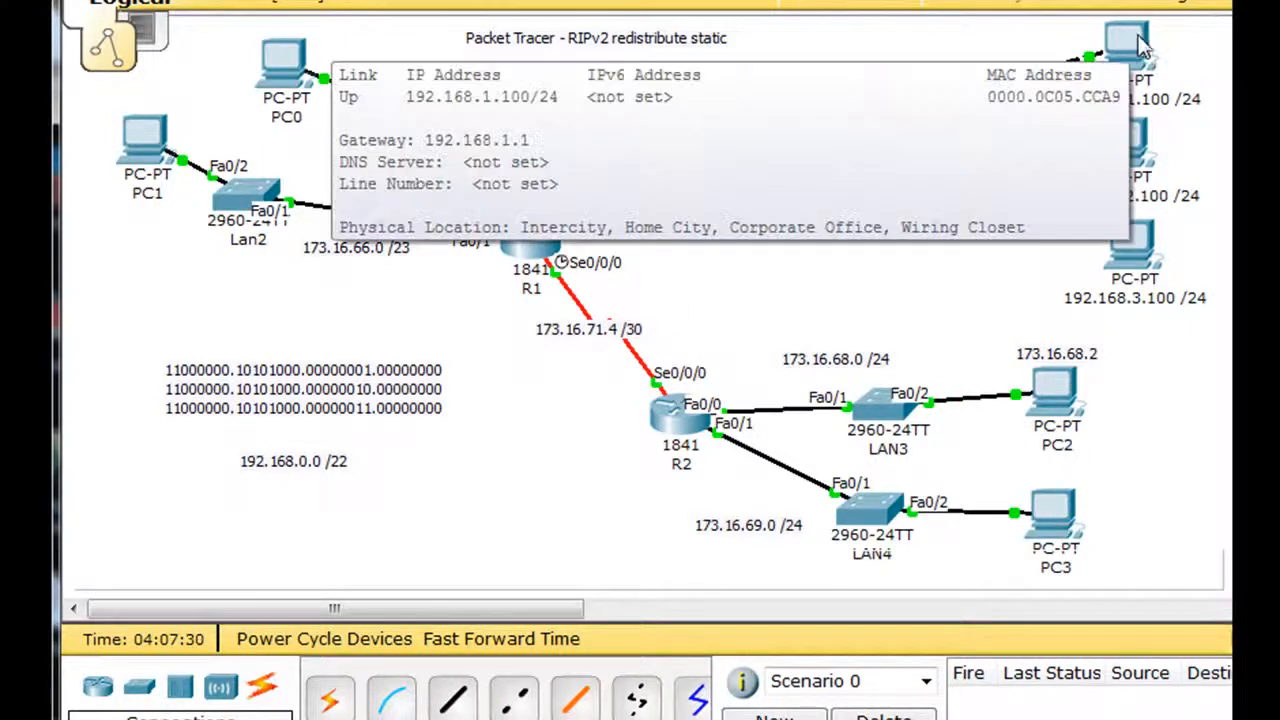